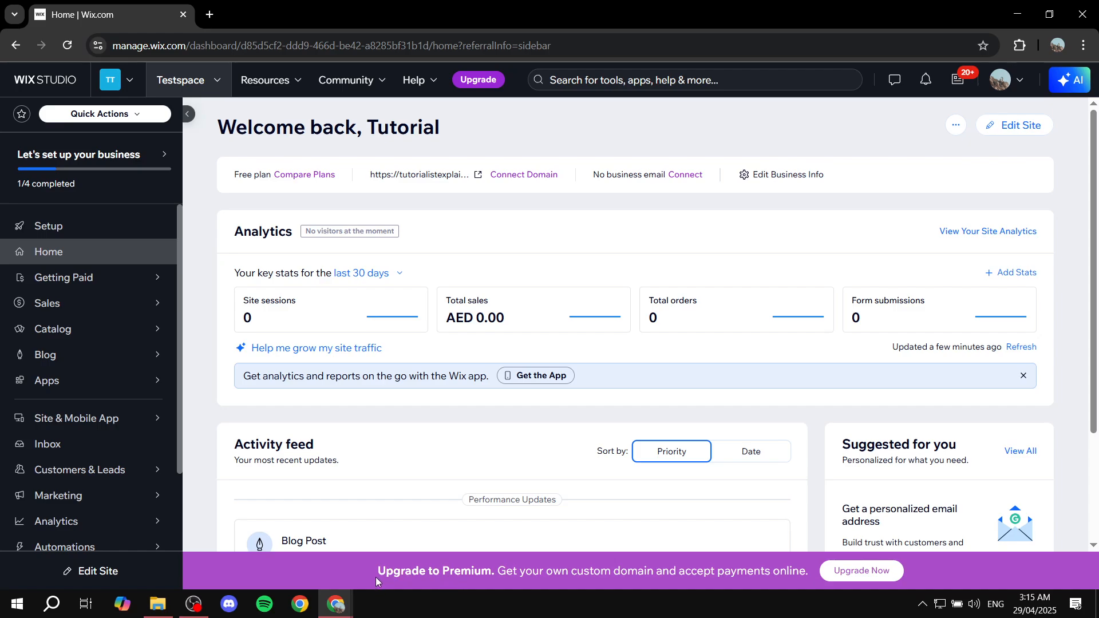
drag(376, 577, 807, 572)
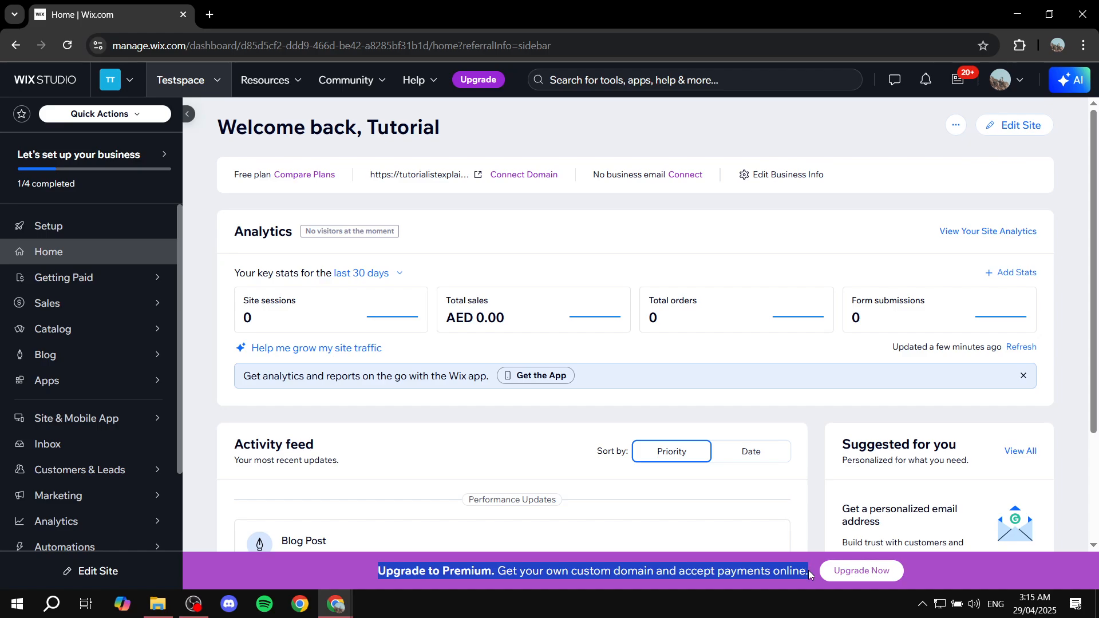
click(808, 570)
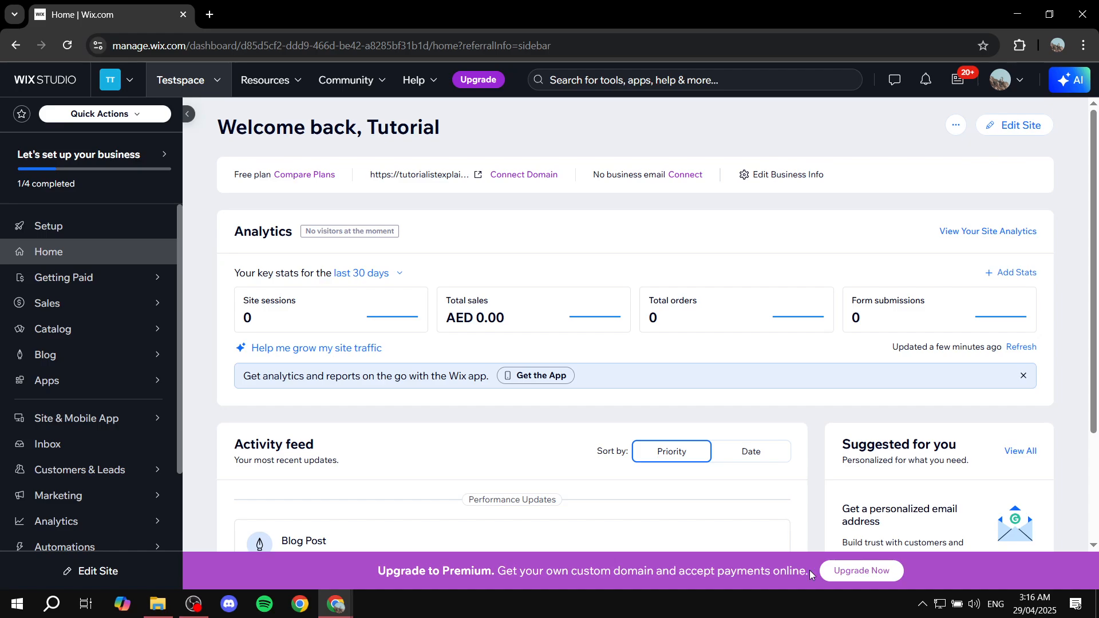
drag(809, 571, 373, 579)
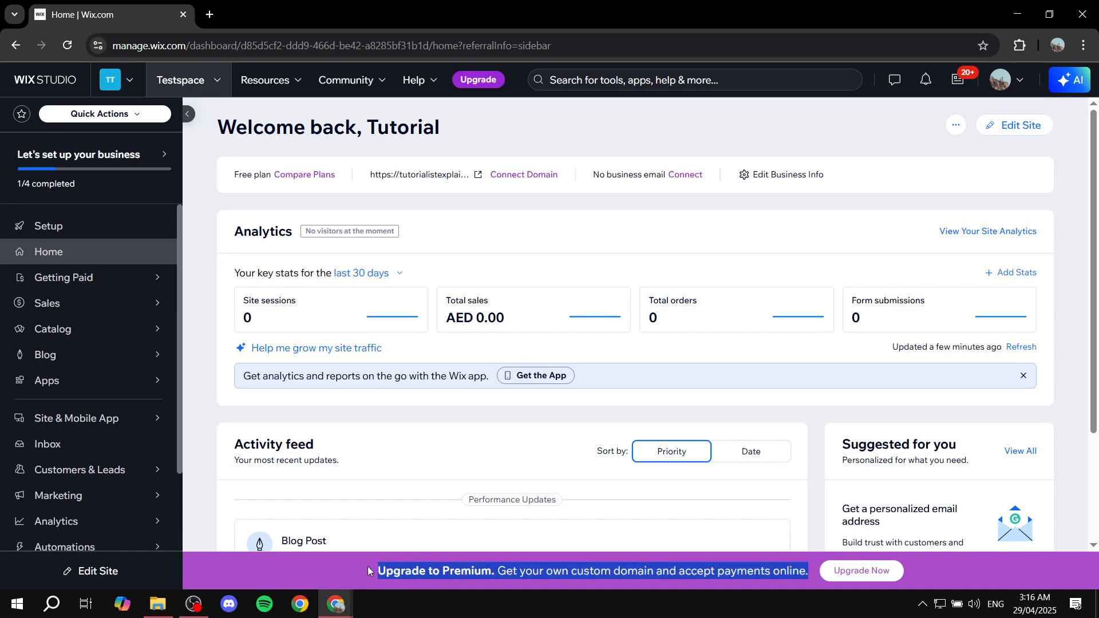
click(367, 565)
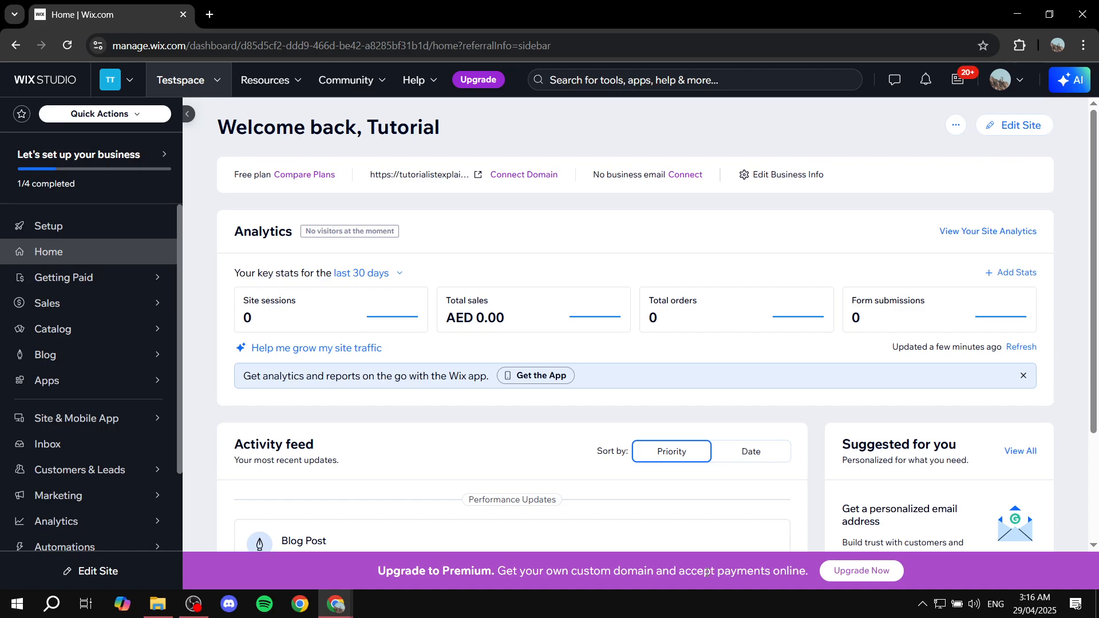
Step: Open the Accept payments page in the site's Finance & payments settings
mouse_move(118, 383)
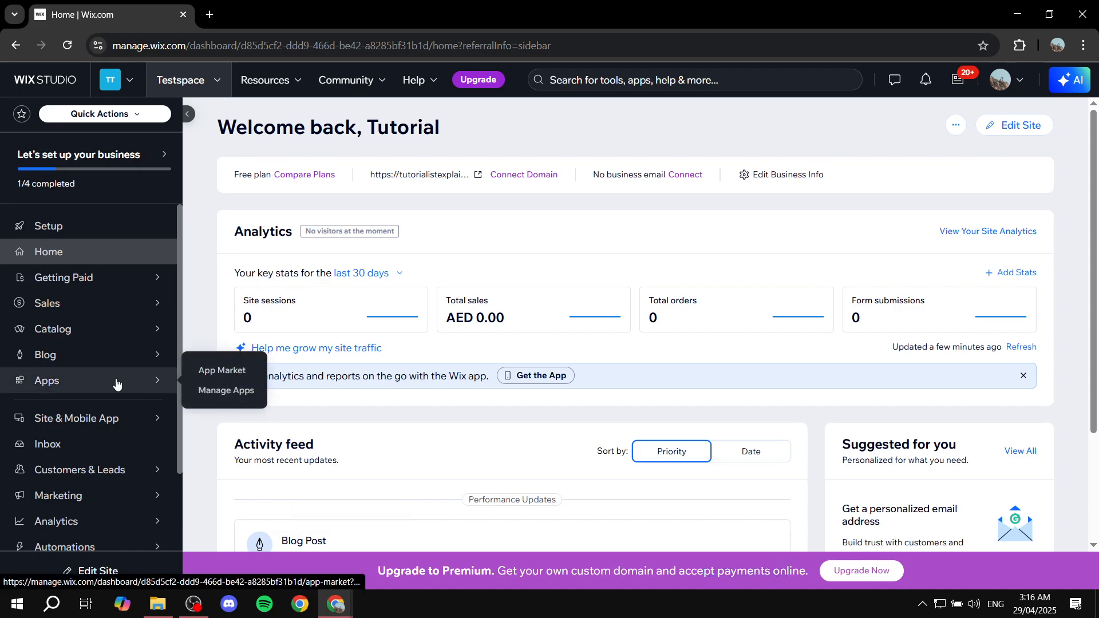
scroll(117, 384, down, 2)
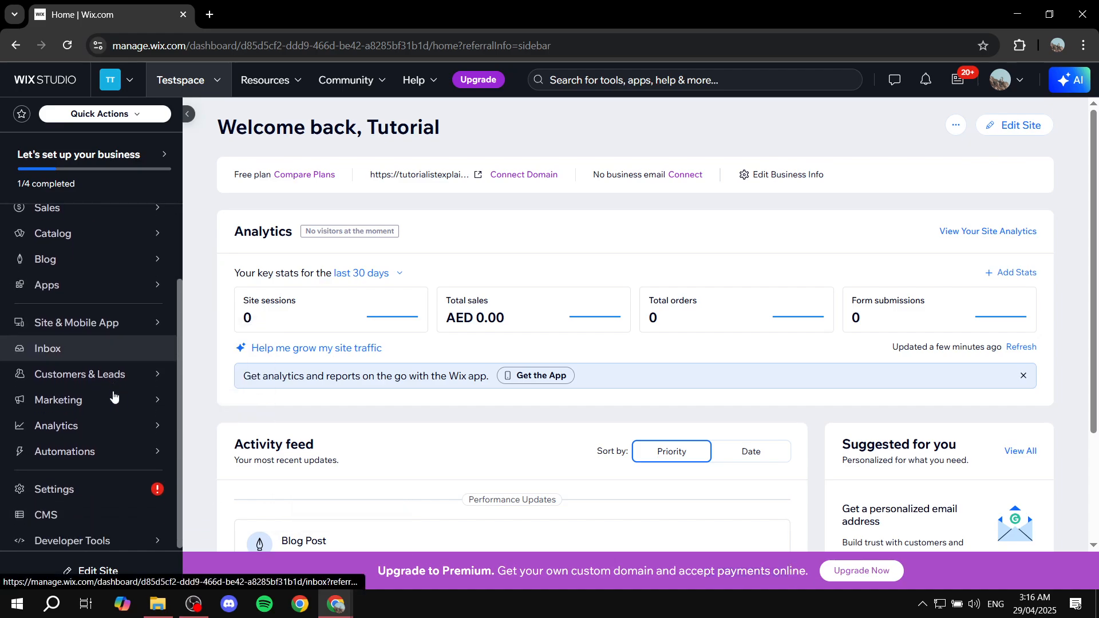
click(87, 488)
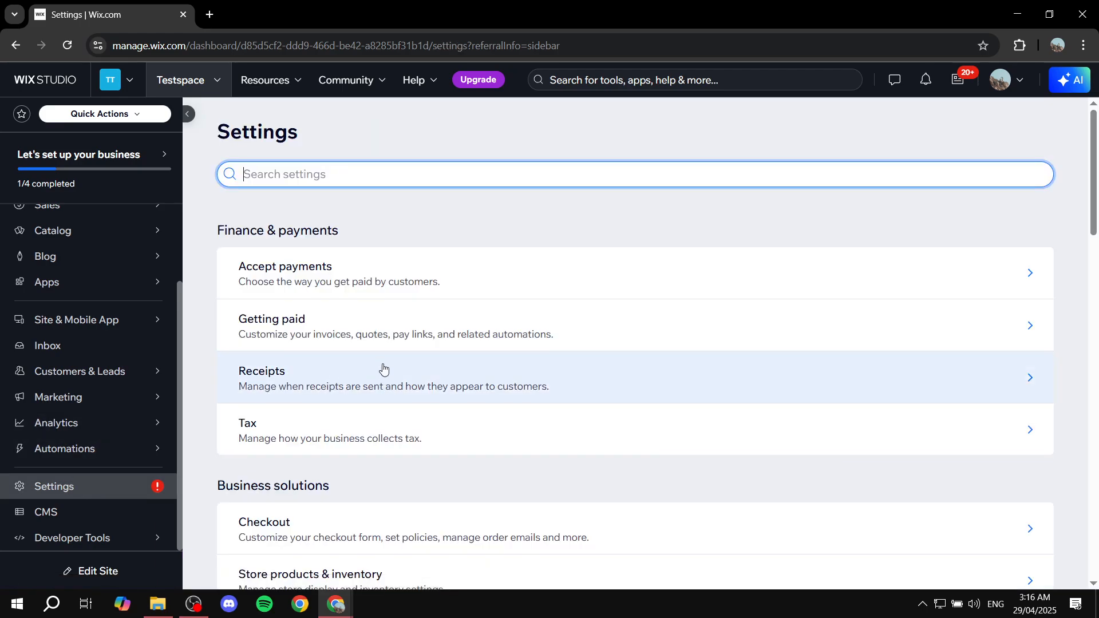
drag(217, 230, 400, 228)
click(382, 241)
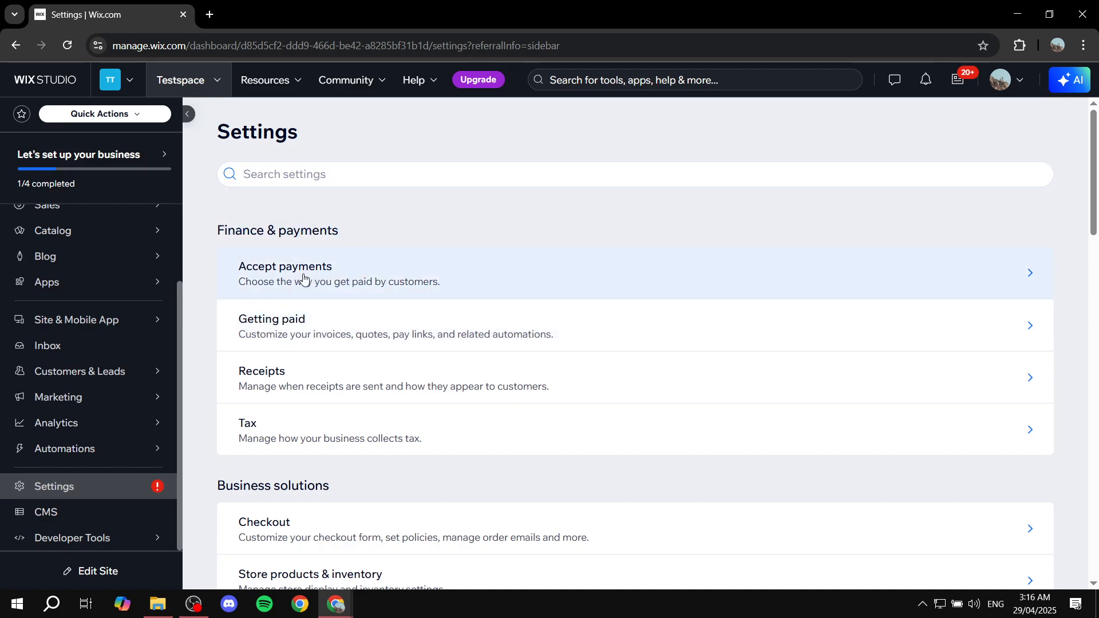
click(313, 278)
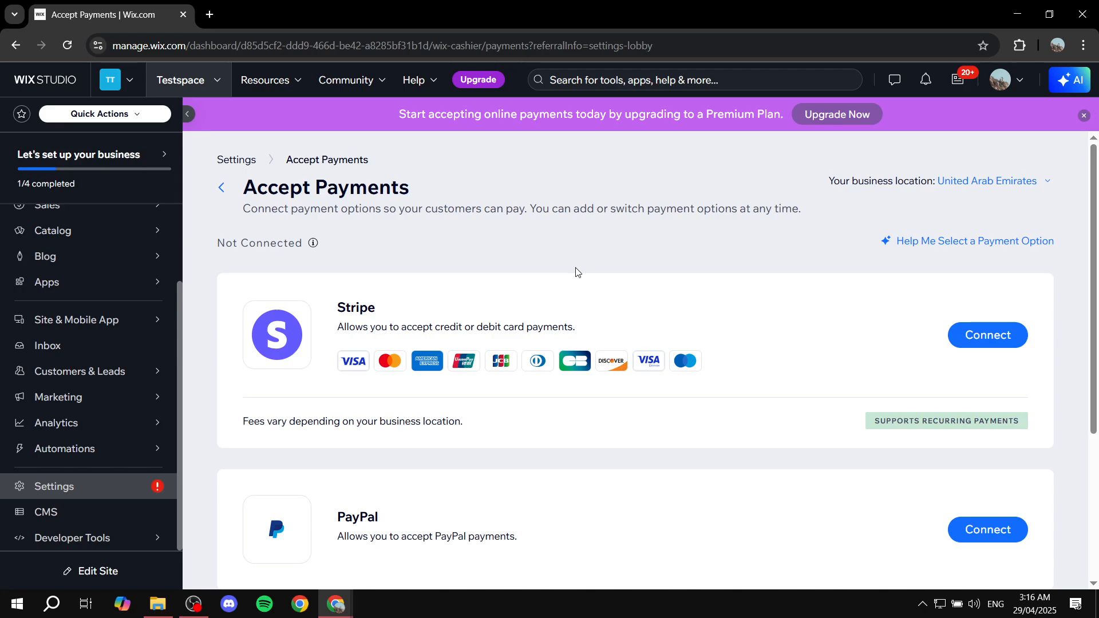
Step: Look through the payment providers, including the additional payment options, and return to the main Accept Payments list
scroll(576, 272, down, 1)
drag(336, 238, 428, 229)
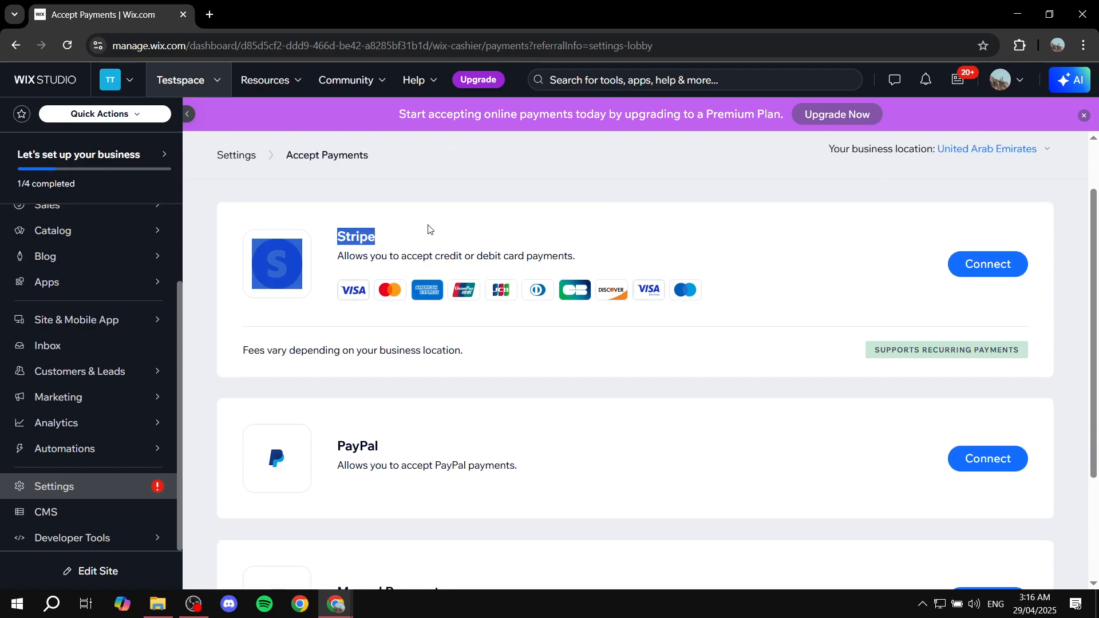
click(428, 229)
scroll(424, 274, down, 2)
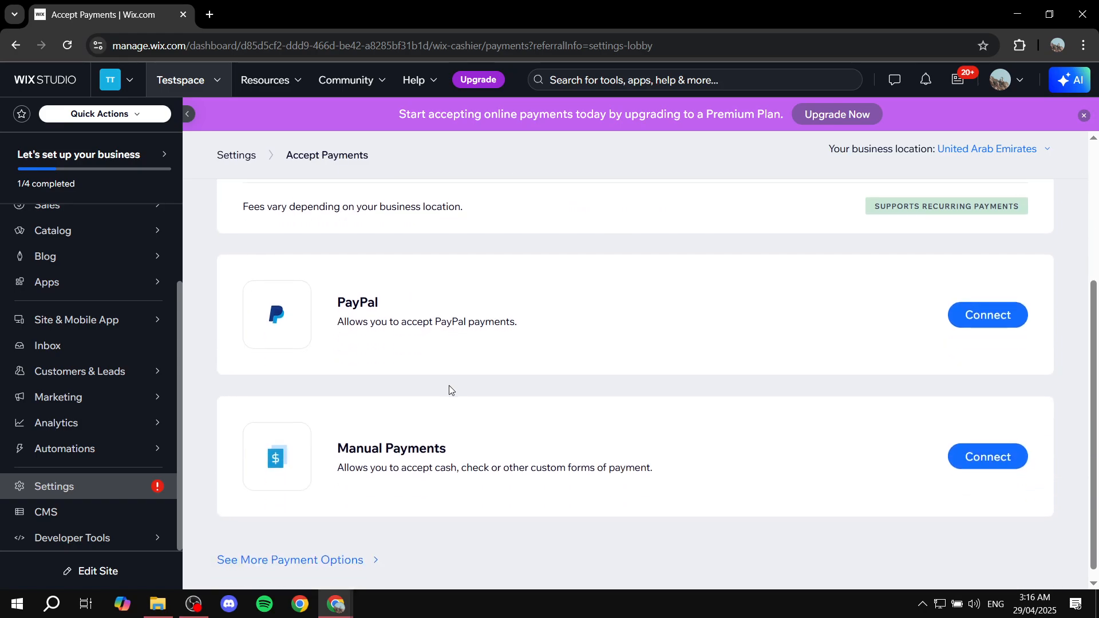
click(326, 548)
scroll(465, 396, down, 2)
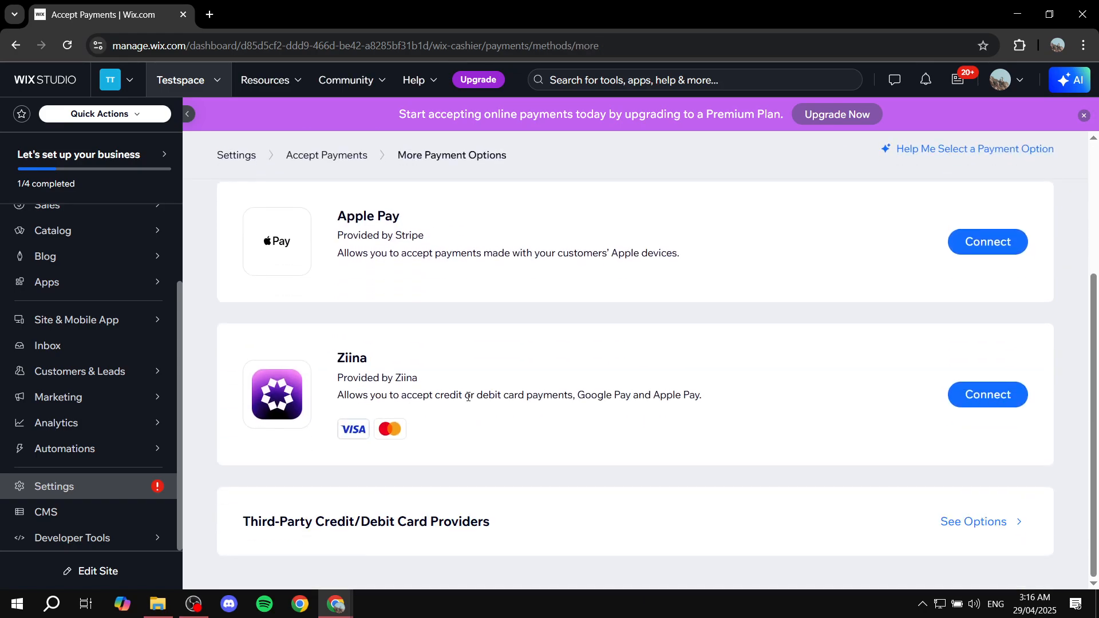
scroll(468, 396, up, 3)
click(222, 187)
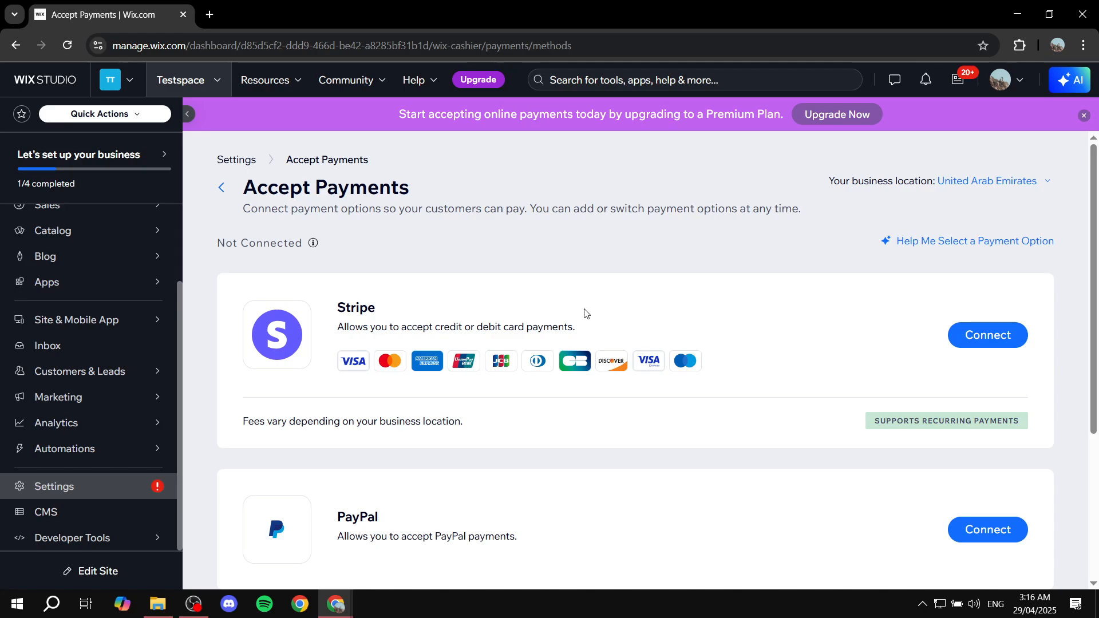
Step: Examine which payment types the Stripe and PayPal options accept
scroll(581, 332, down, 1)
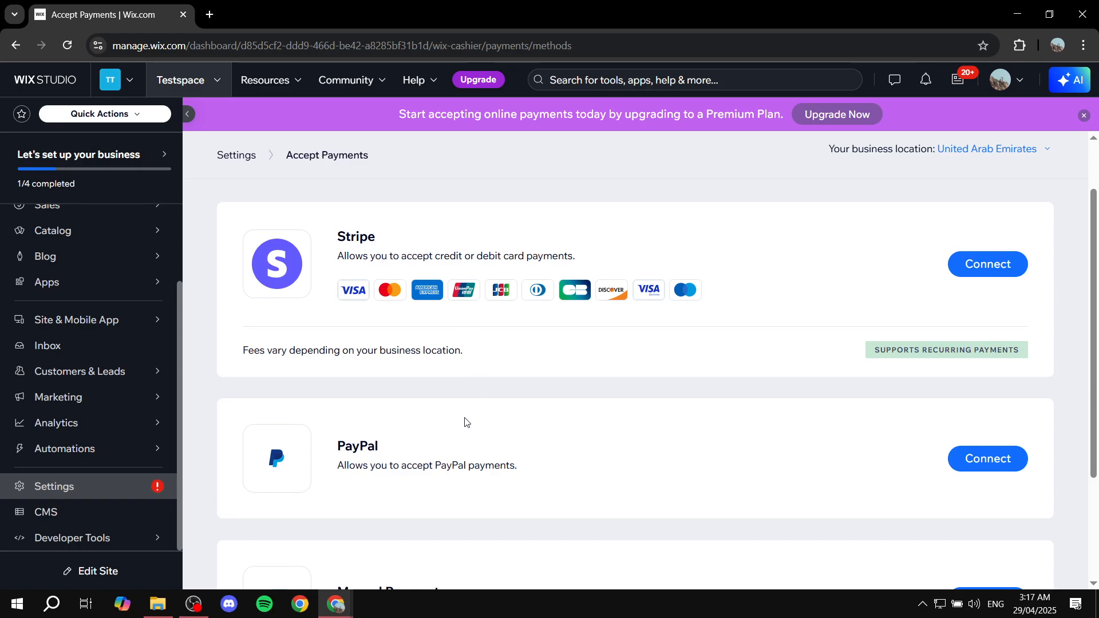
drag(387, 451, 328, 445)
click(445, 419)
drag(424, 471, 578, 469)
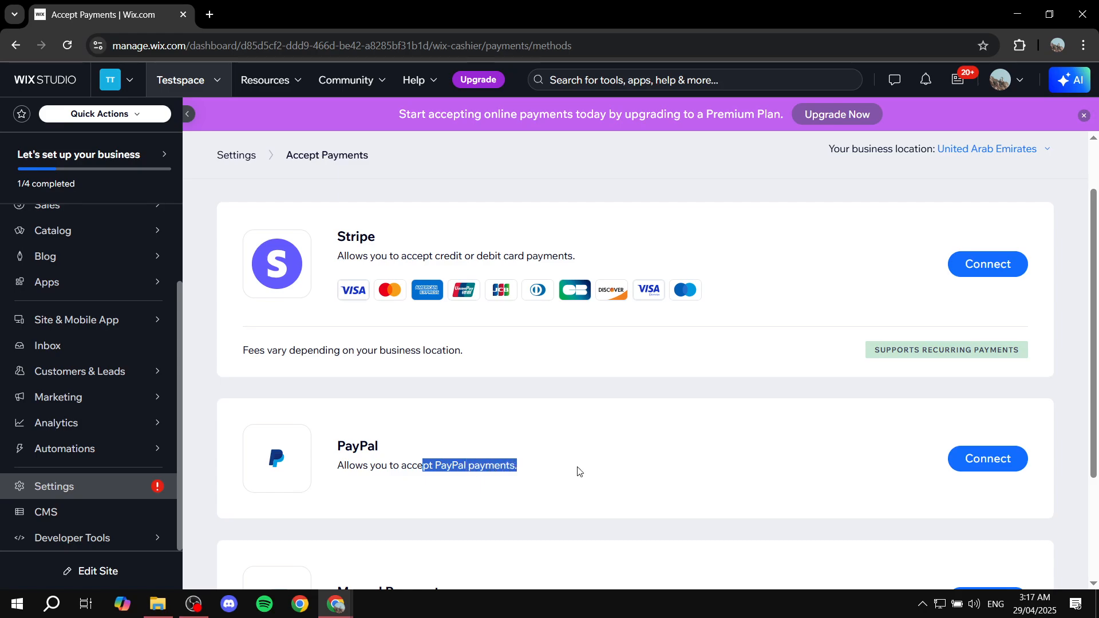
click(579, 469)
drag(442, 255, 595, 259)
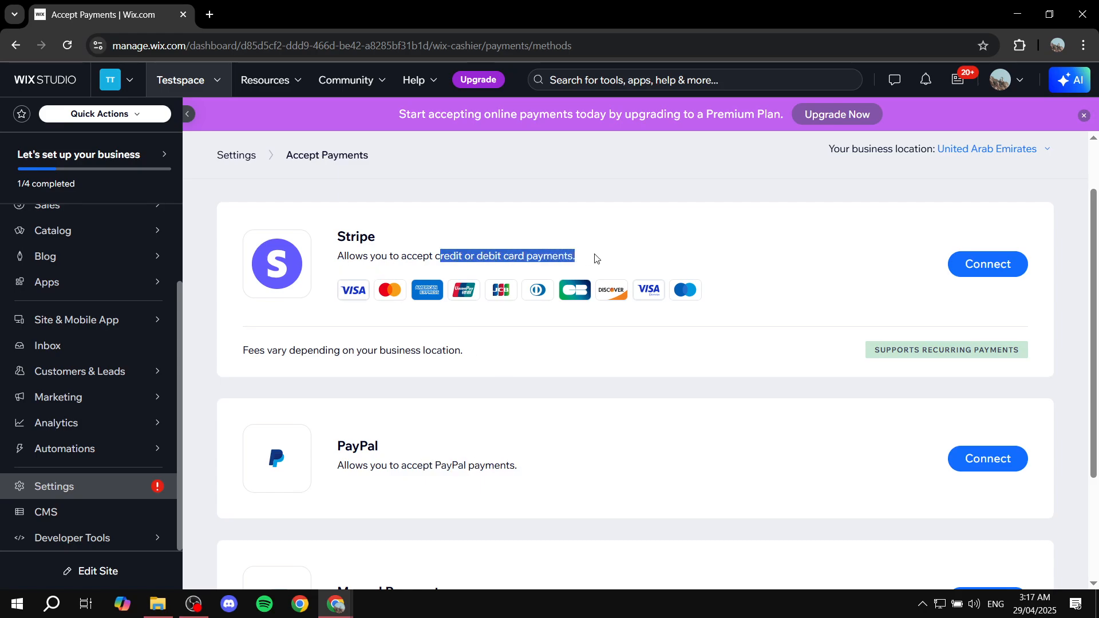
click(595, 259)
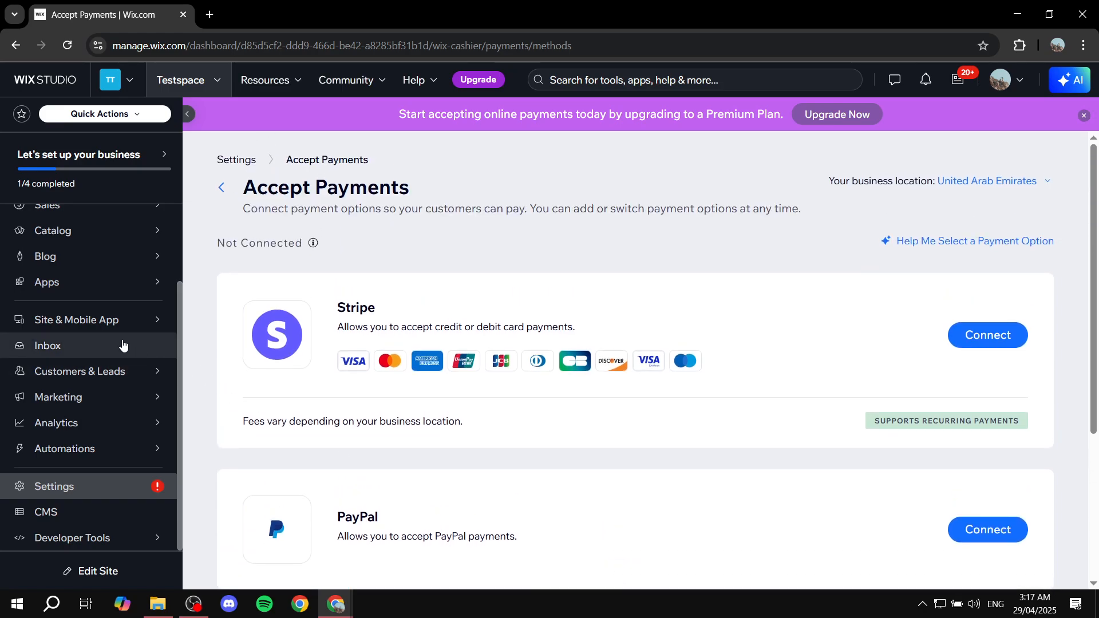
Step: Open the Testspace website in the site editor from its Website Overview
mouse_move(145, 325)
click(209, 291)
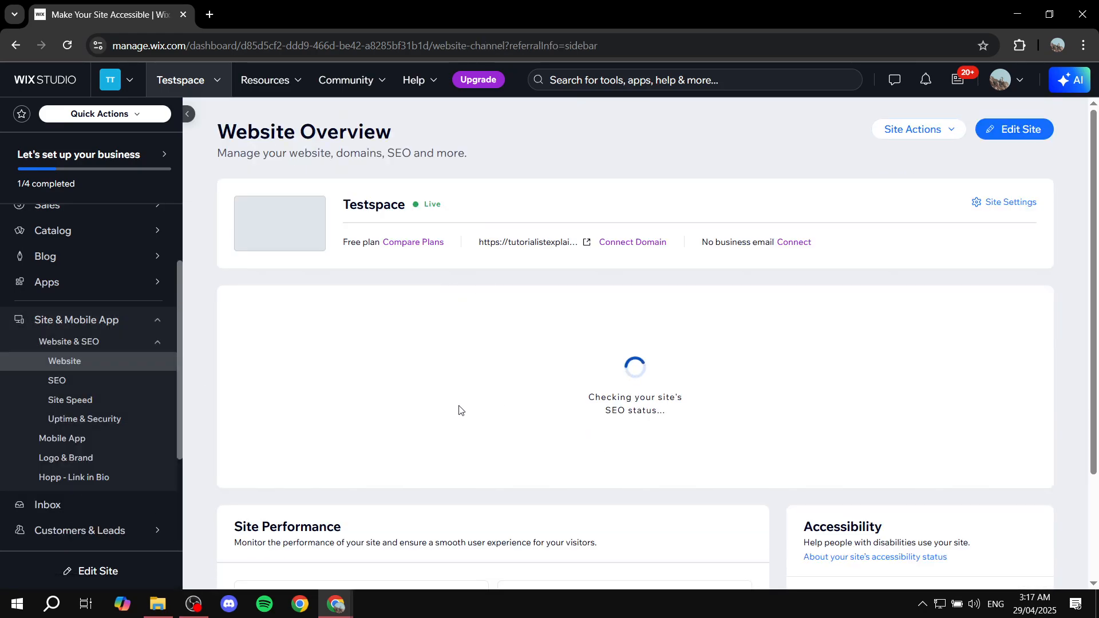
click(1015, 131)
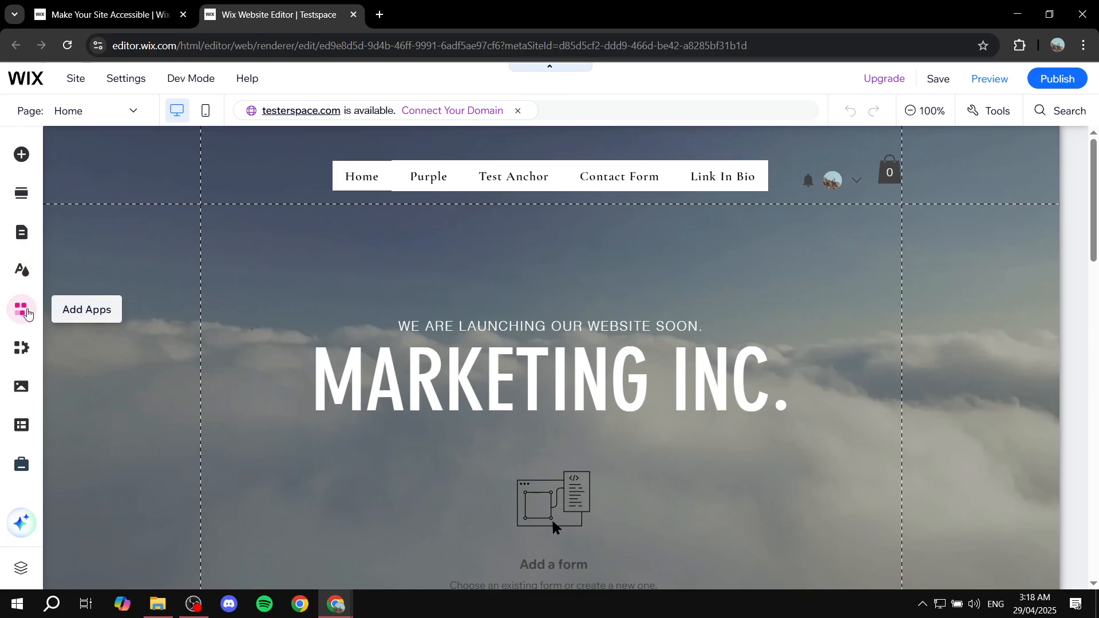
Step: Find the Wix Pricing Plans app in the App Market and add it to the site
click(26, 314)
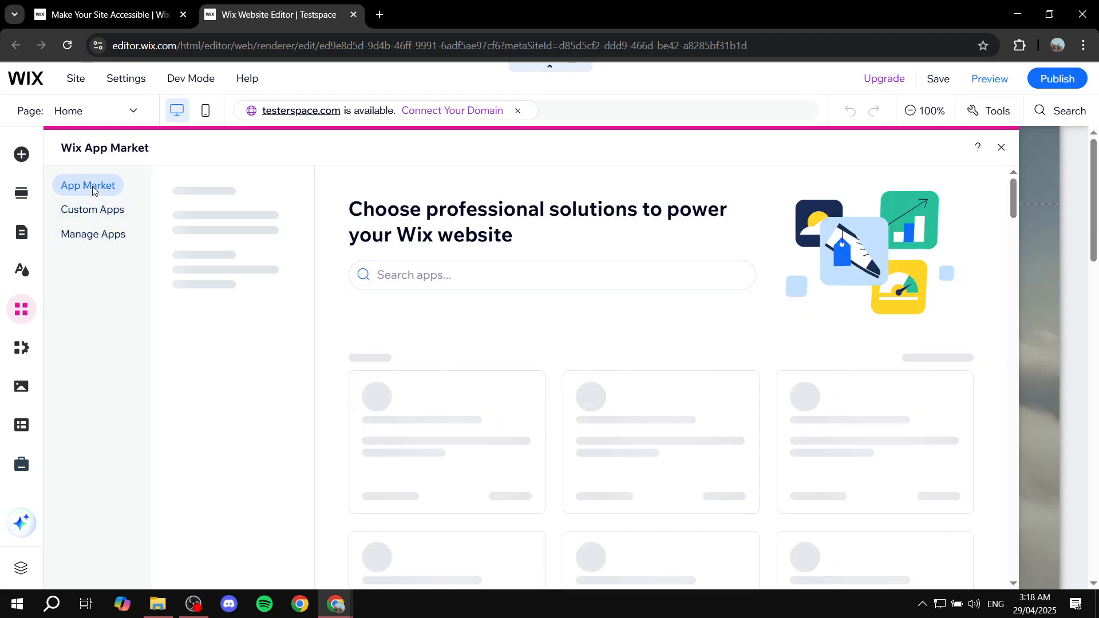
click(539, 278)
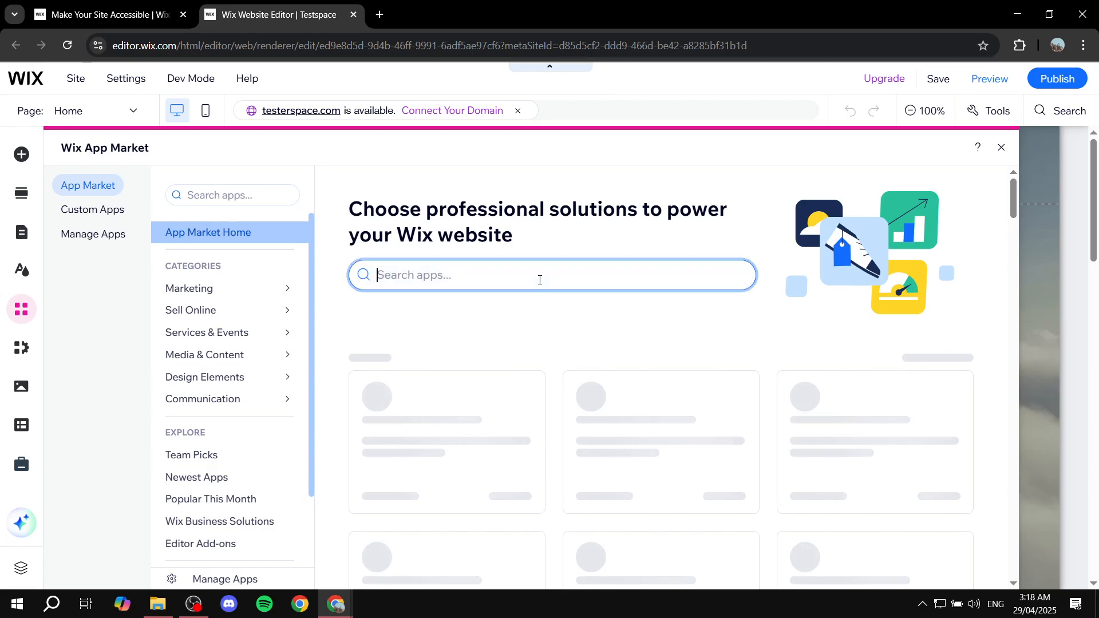
text(Wix p)
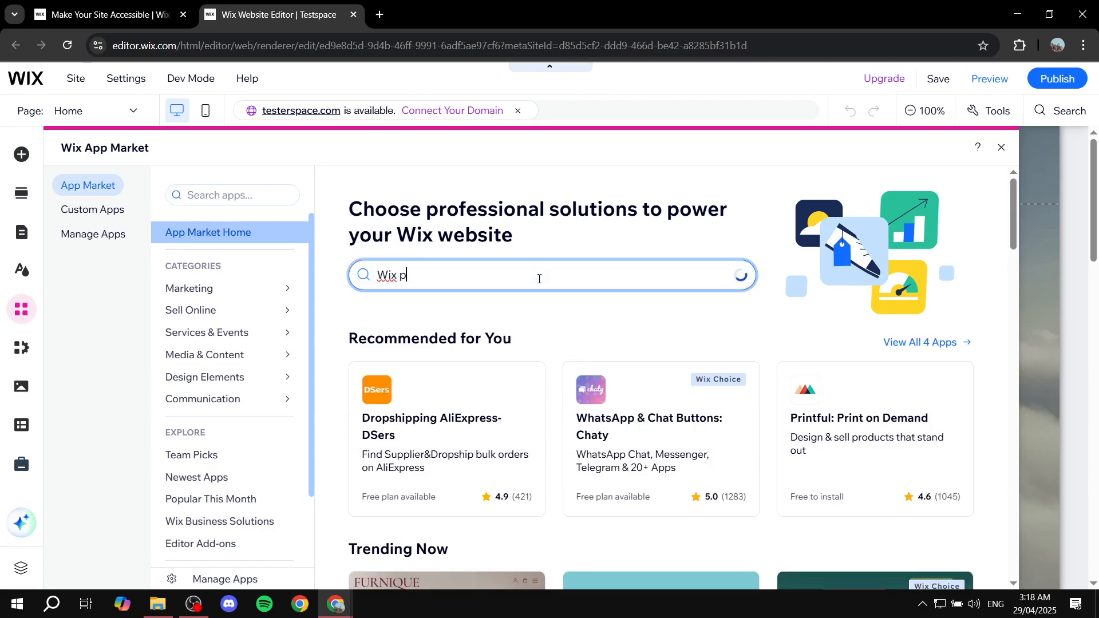
text(ircing plans)
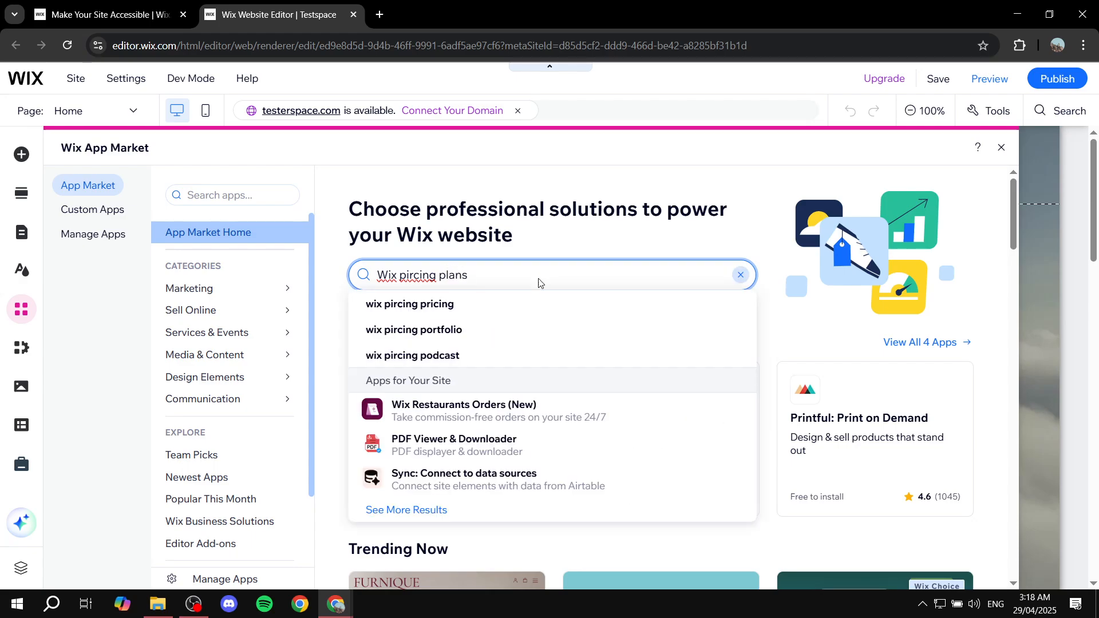
key(Return)
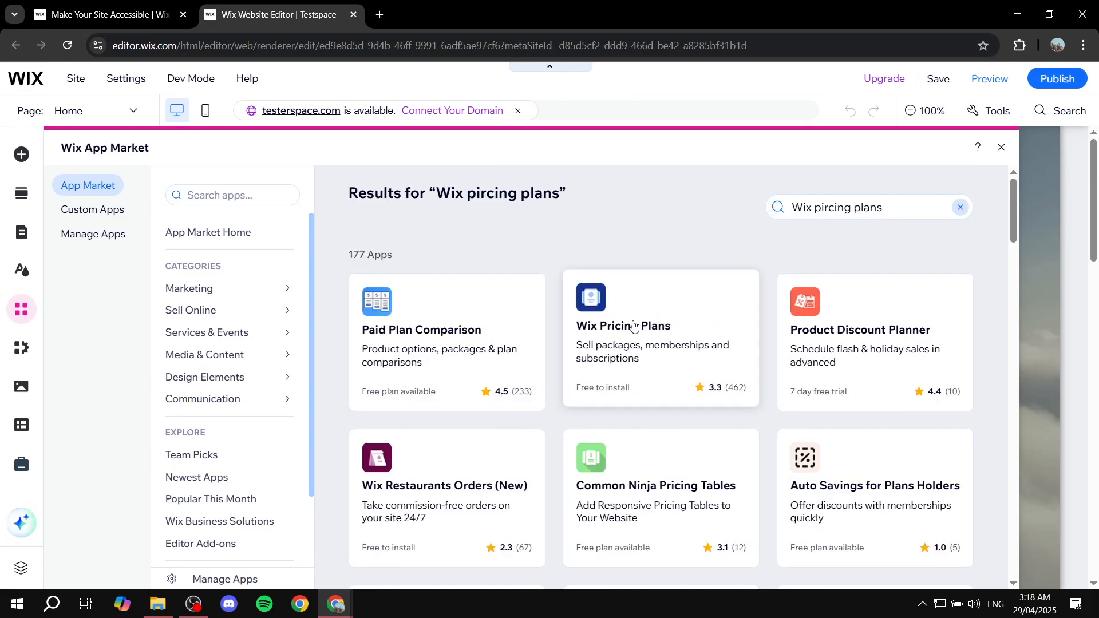
click(593, 323)
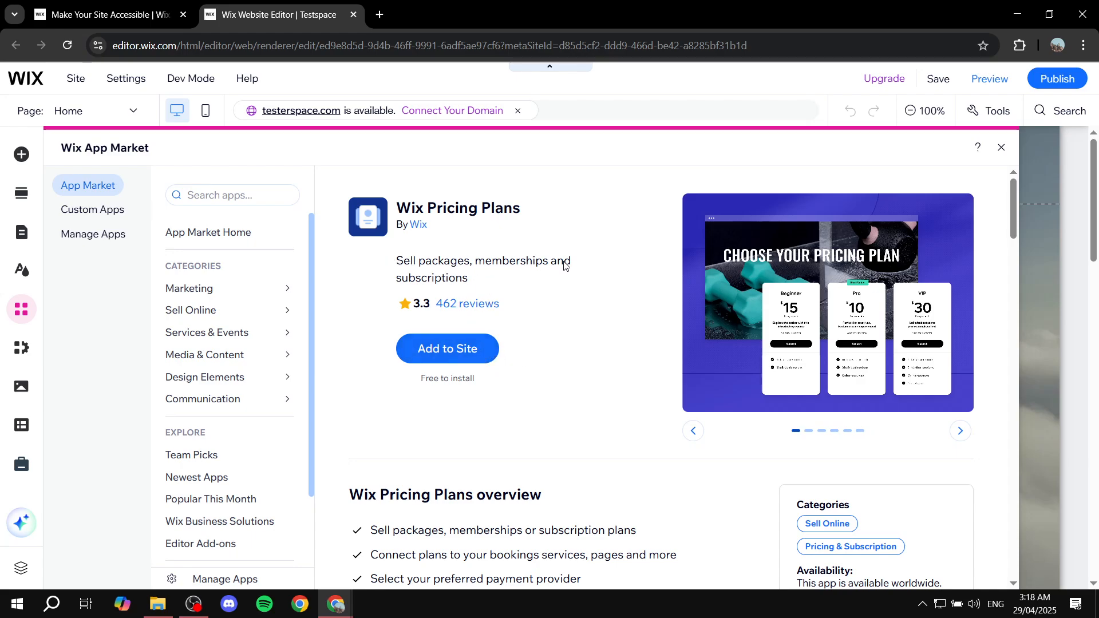
click(492, 350)
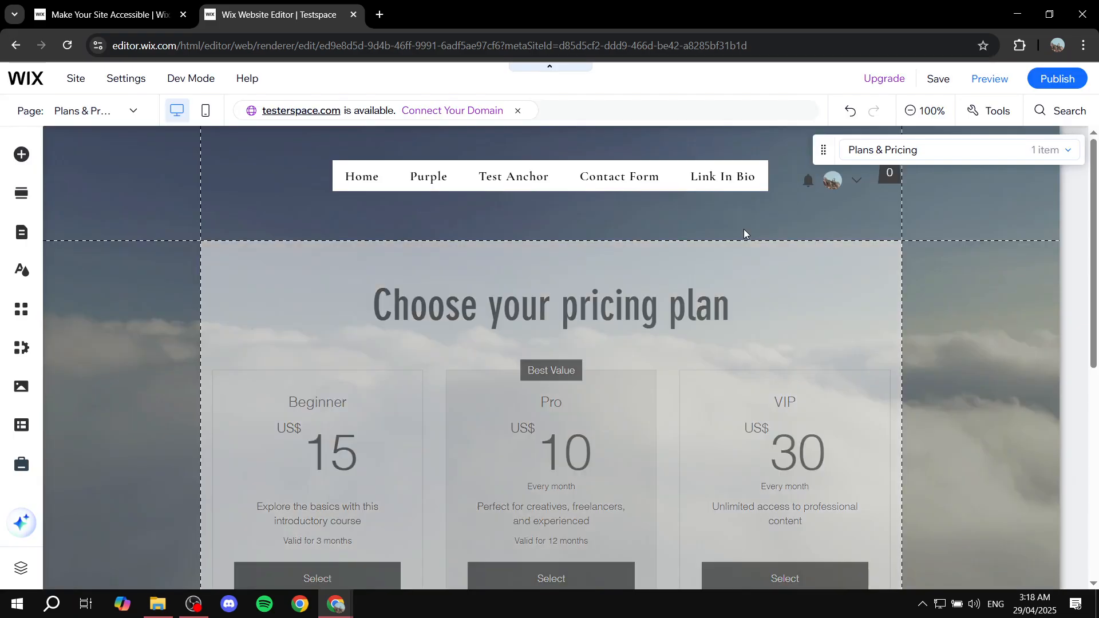
Step: Look over the Plans & Pricing page and view the Paywall page from the Pricing Plans pages
scroll(811, 293, down, 5)
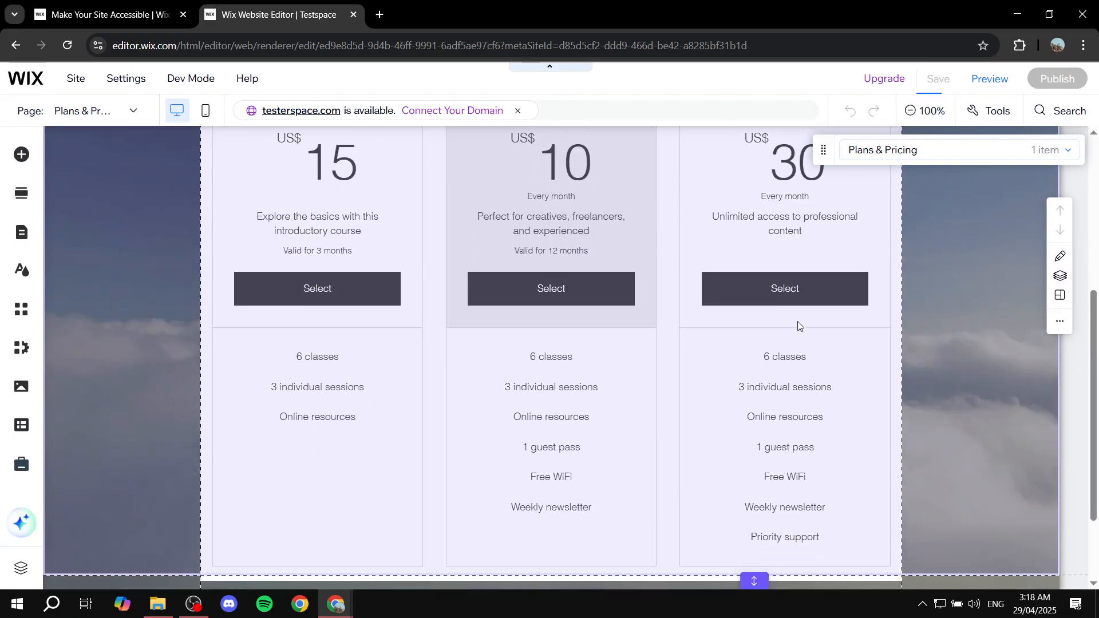
scroll(787, 327, down, 3)
scroll(768, 330, up, 8)
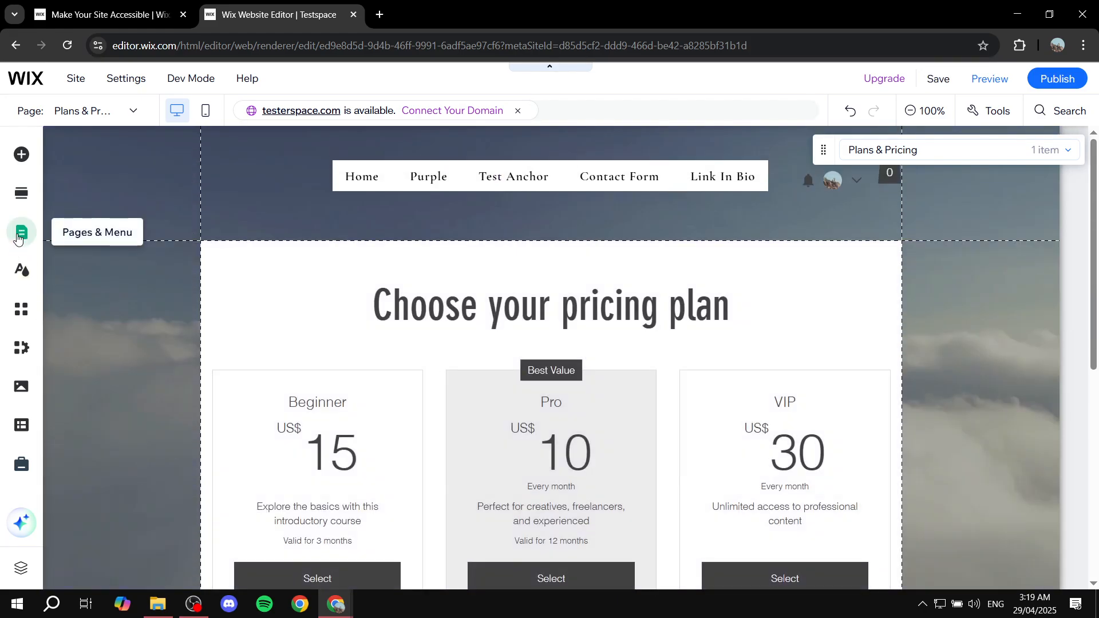
click(18, 235)
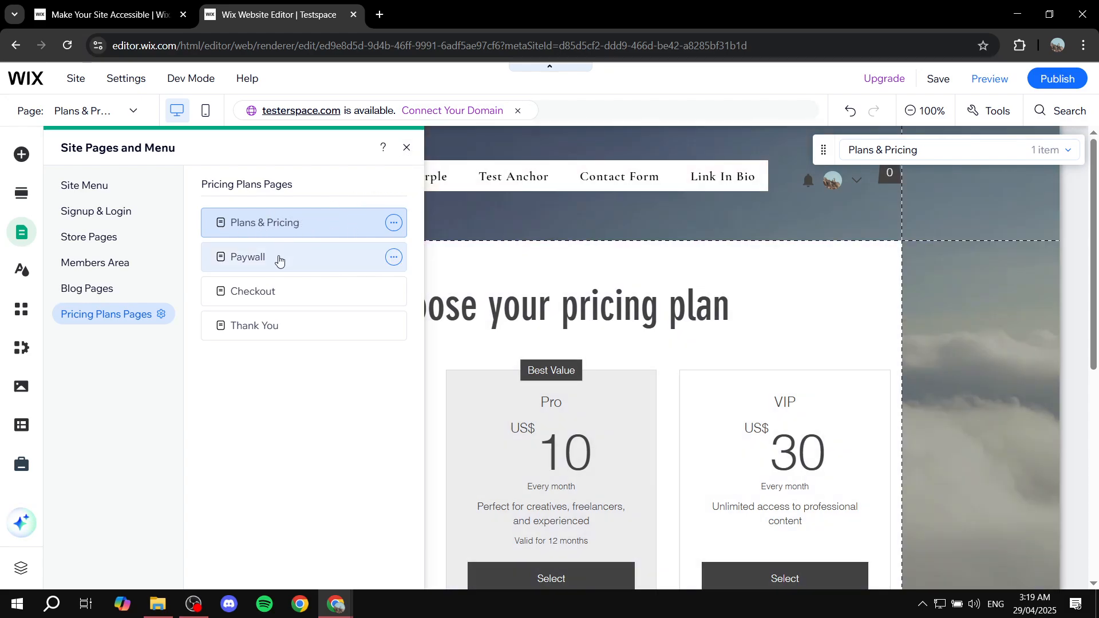
click(279, 257)
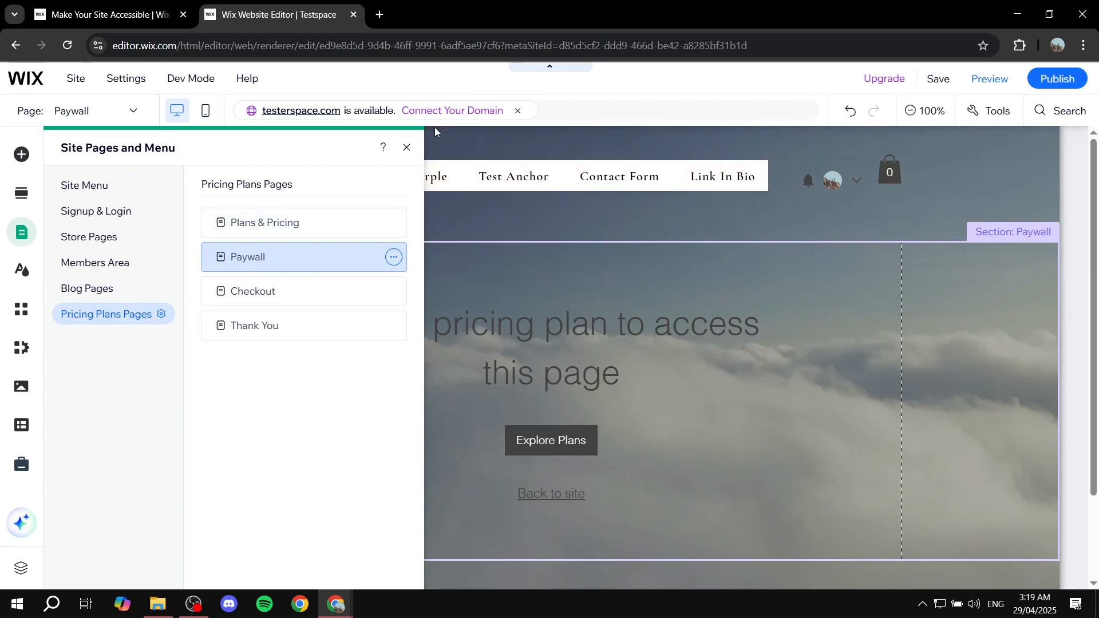
click(407, 148)
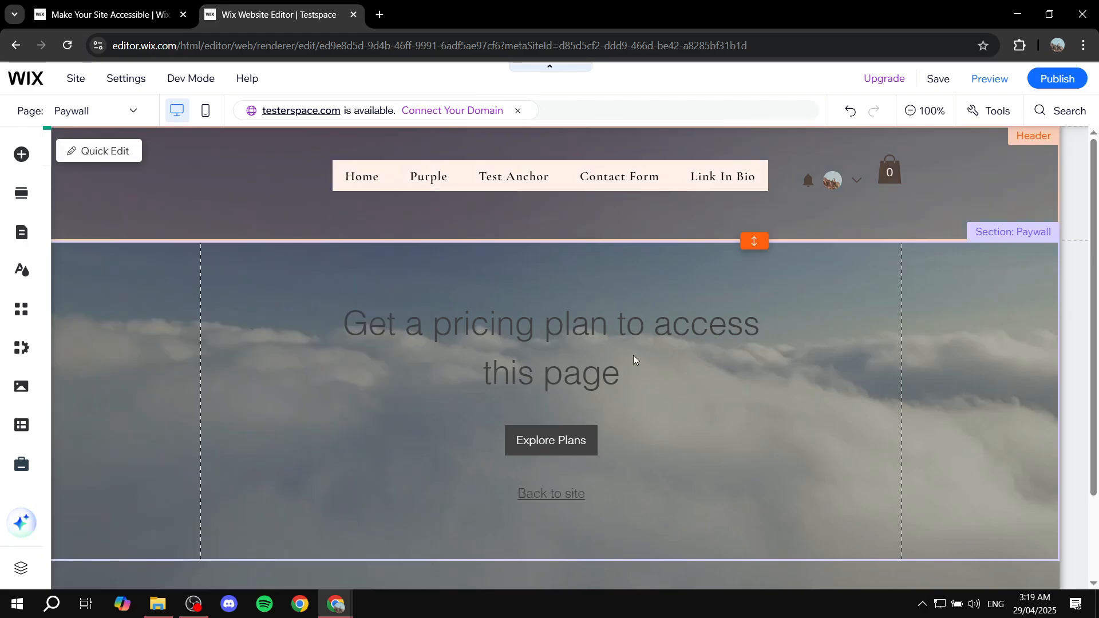
click(625, 344)
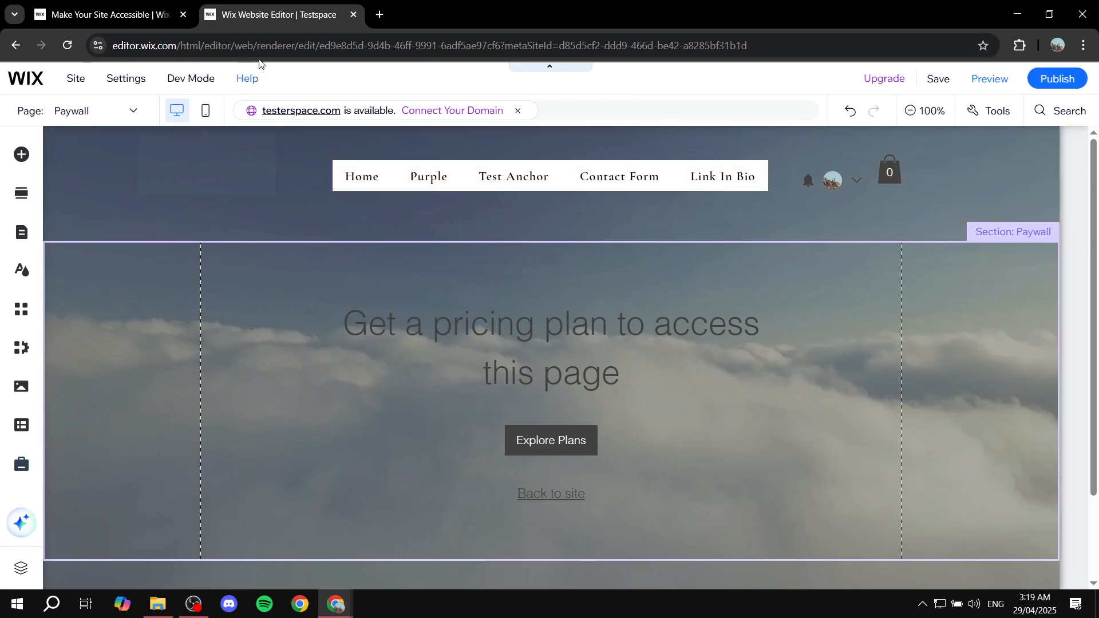
Step: Close the site editor, refresh the site dashboard and get started with Pricing Plans from the catalog
click(353, 15)
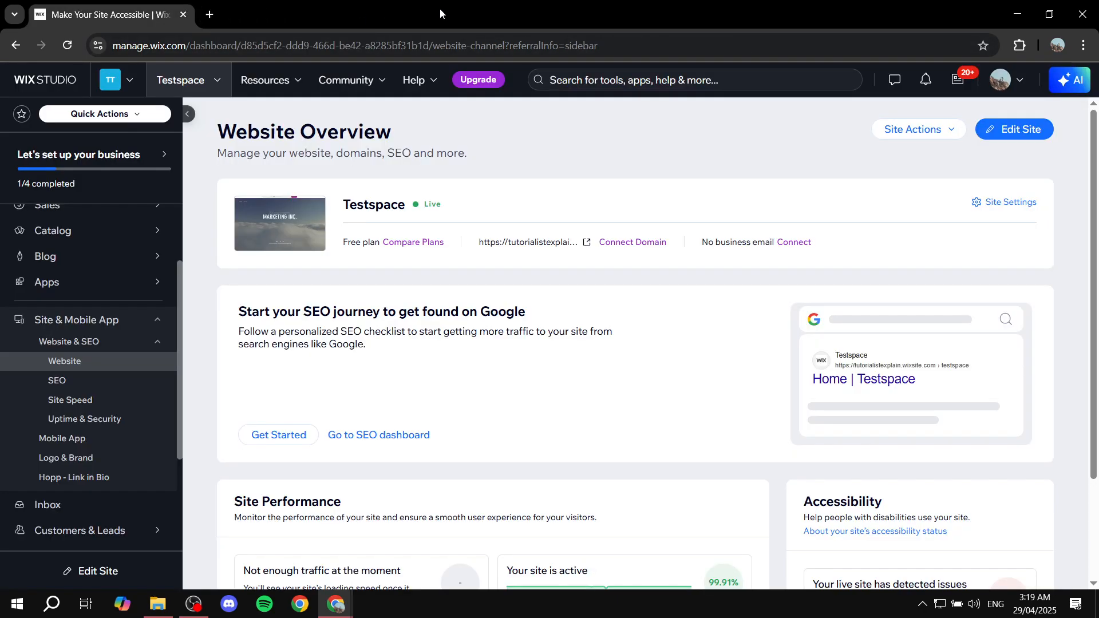
click(73, 49)
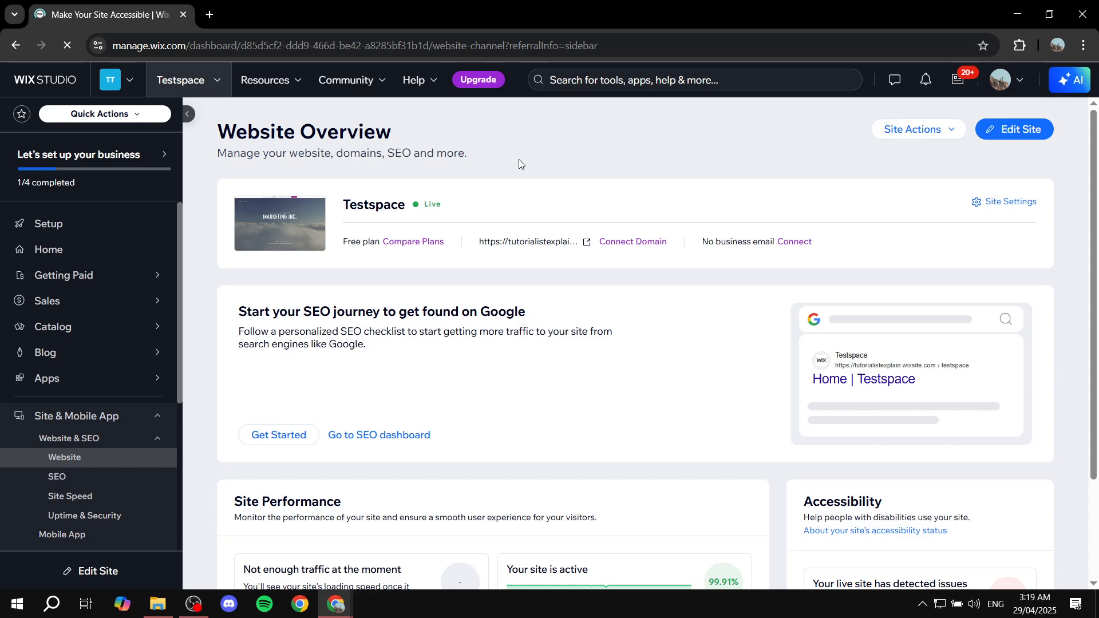
mouse_move(166, 326)
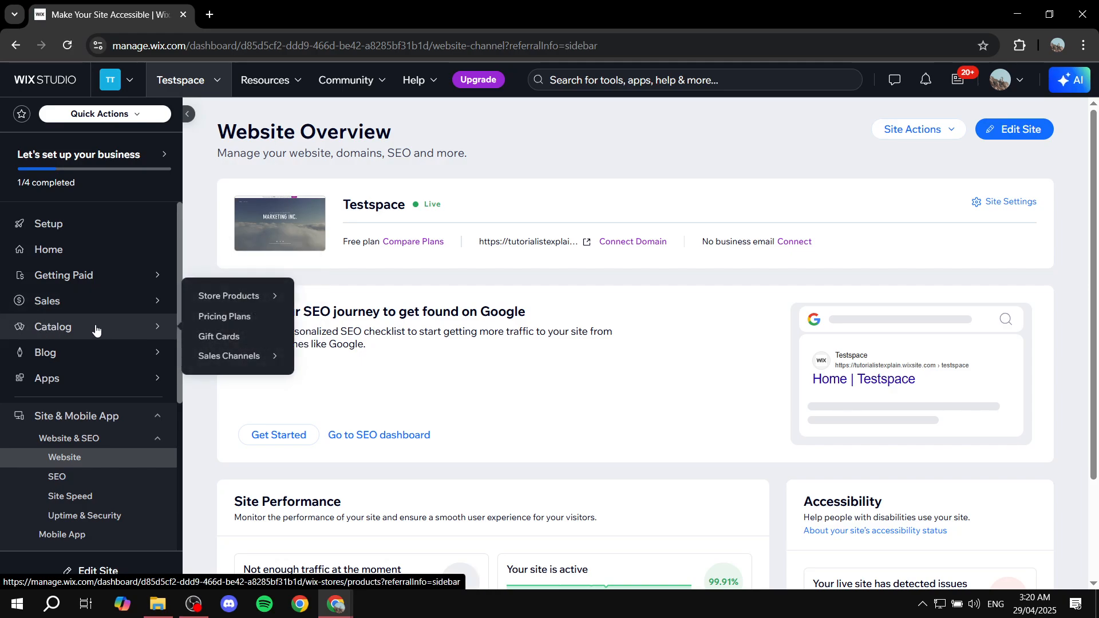
click(237, 319)
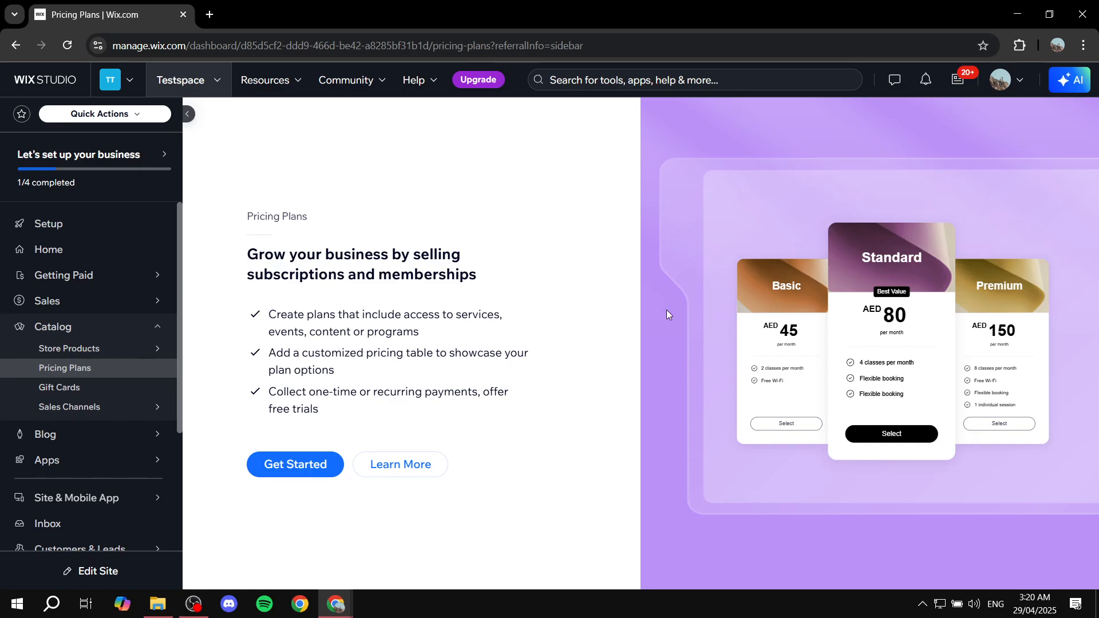
click(289, 471)
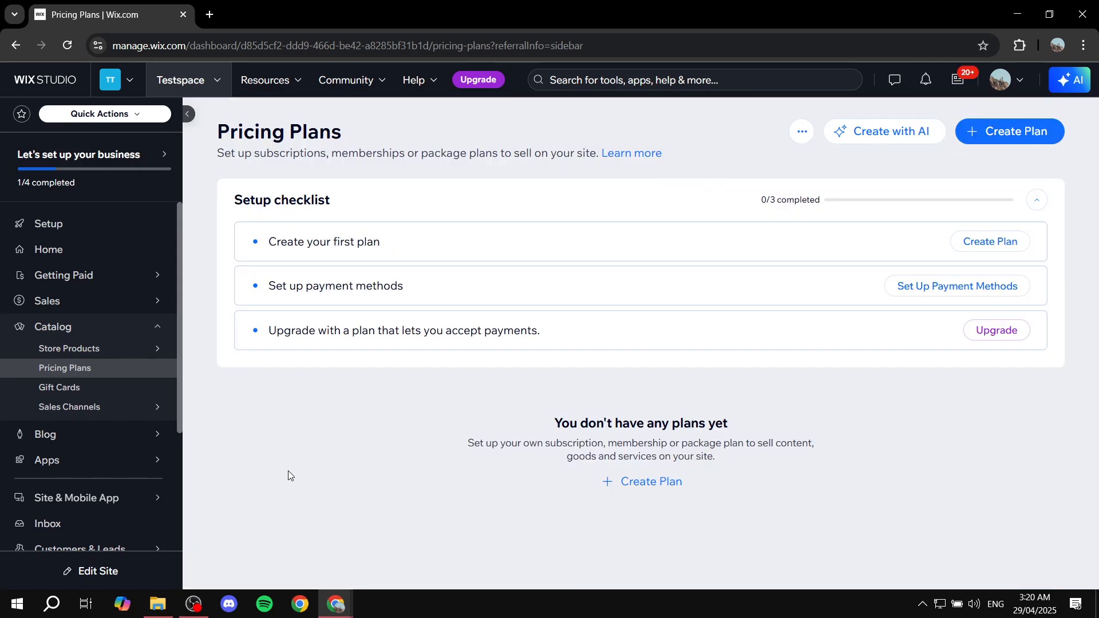
Step: Create a new pricing plan and name it Bronze Membership
click(1032, 132)
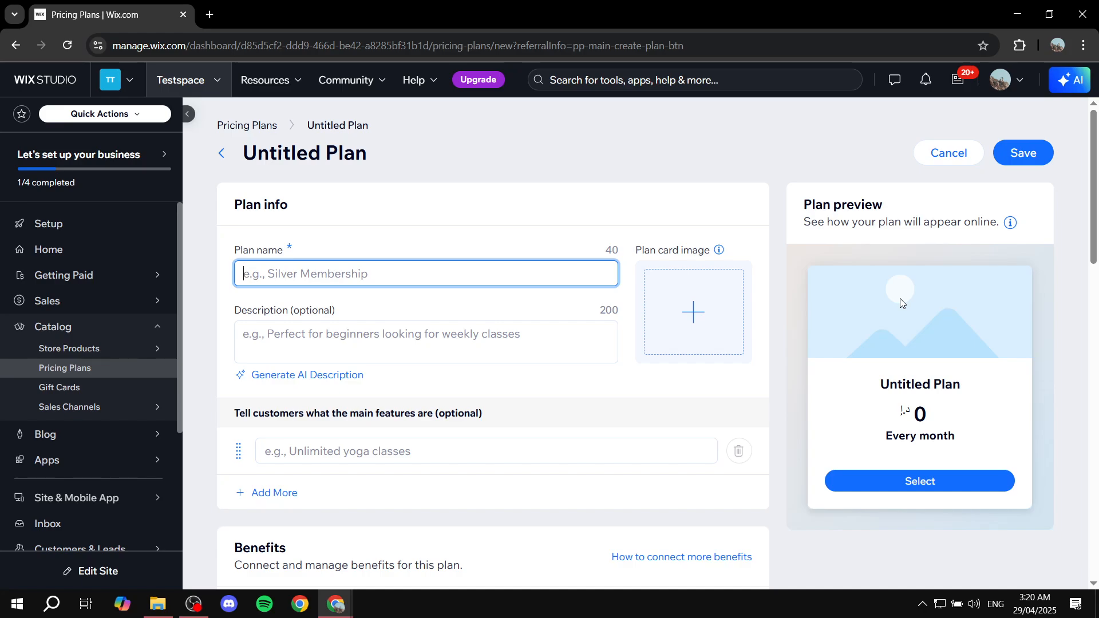
text(Bronzw)
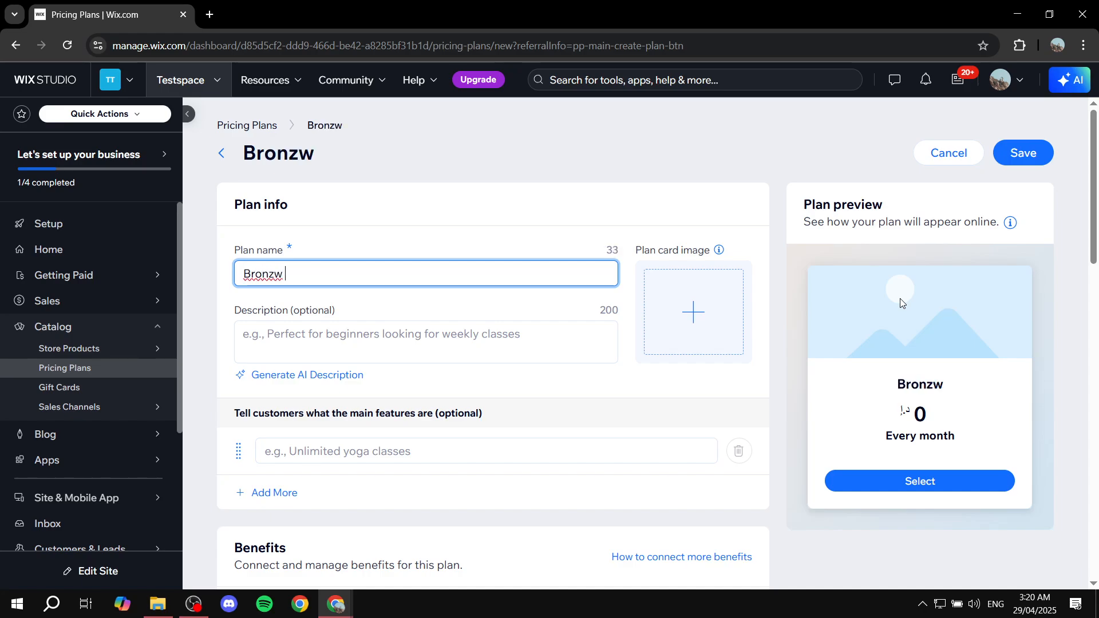
key(BackSpace)
text(e Mem)
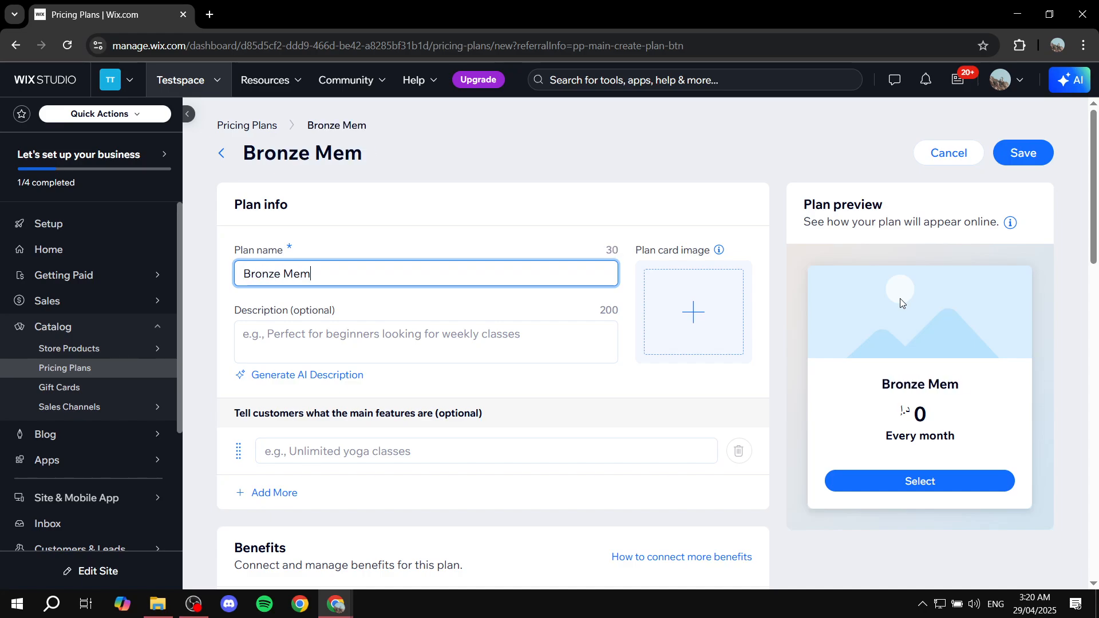
text(bership)
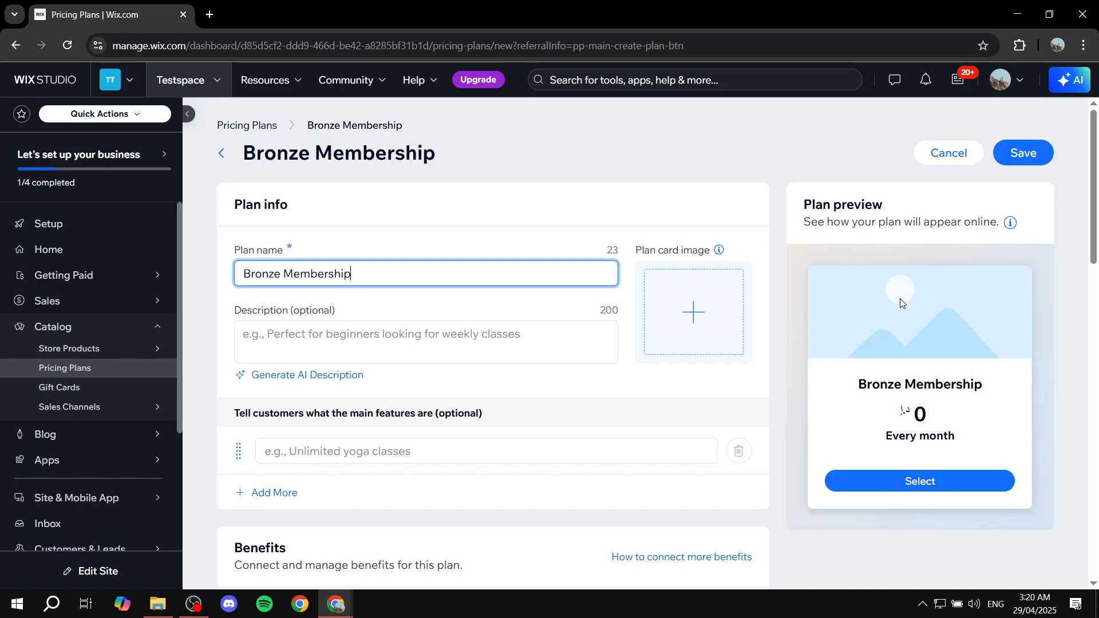
click(410, 329)
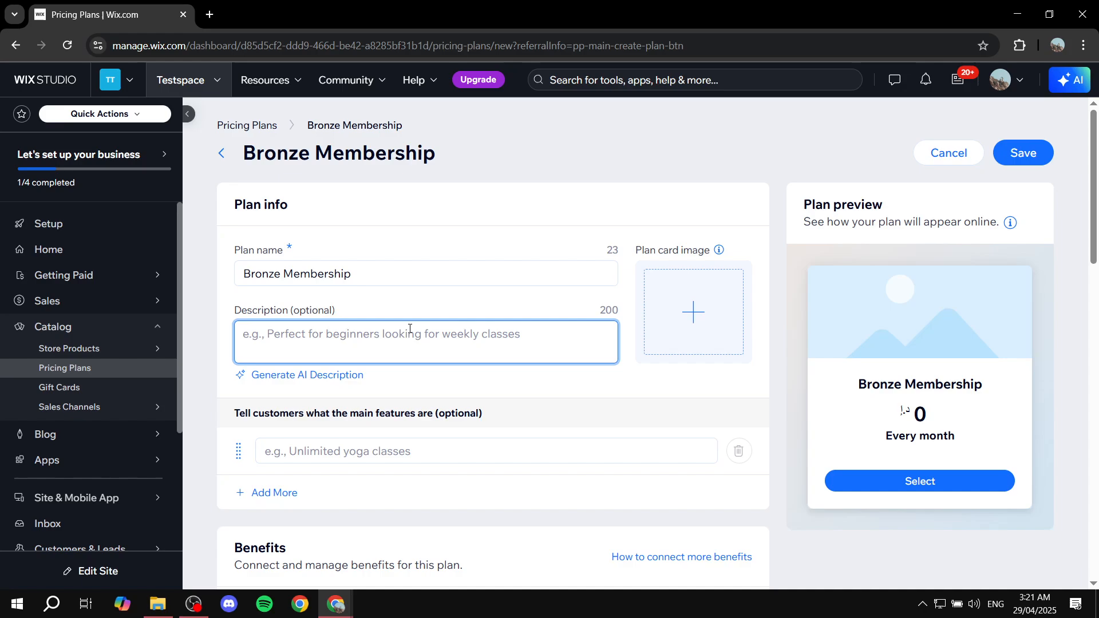
click(354, 460)
click(402, 335)
click(678, 207)
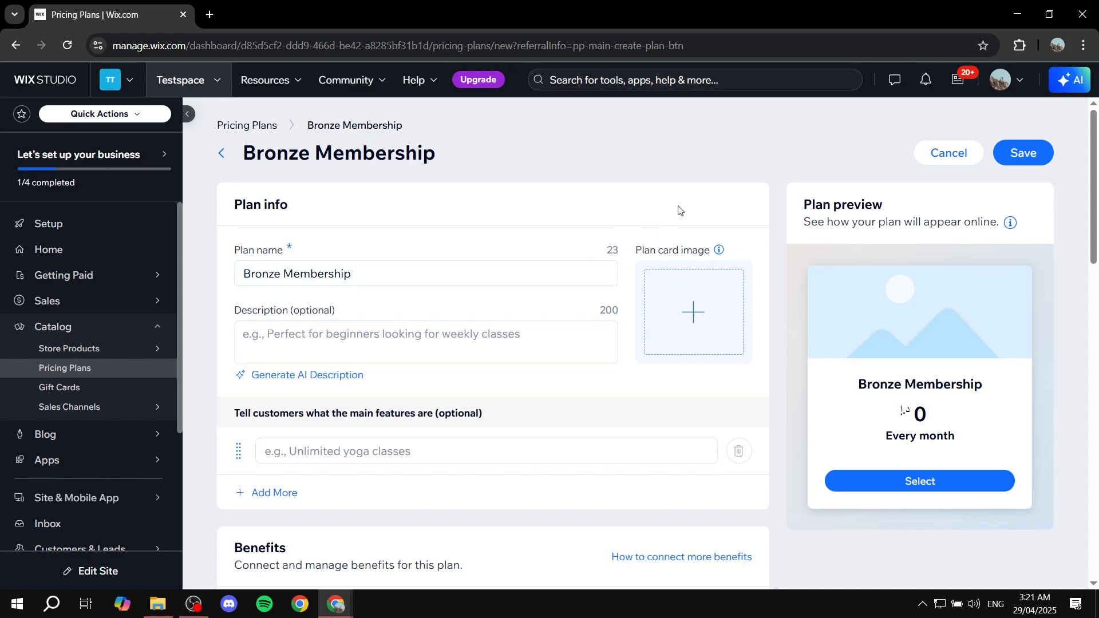
Step: Add the dark red Colors.png from the site files as the plan card image
click(686, 304)
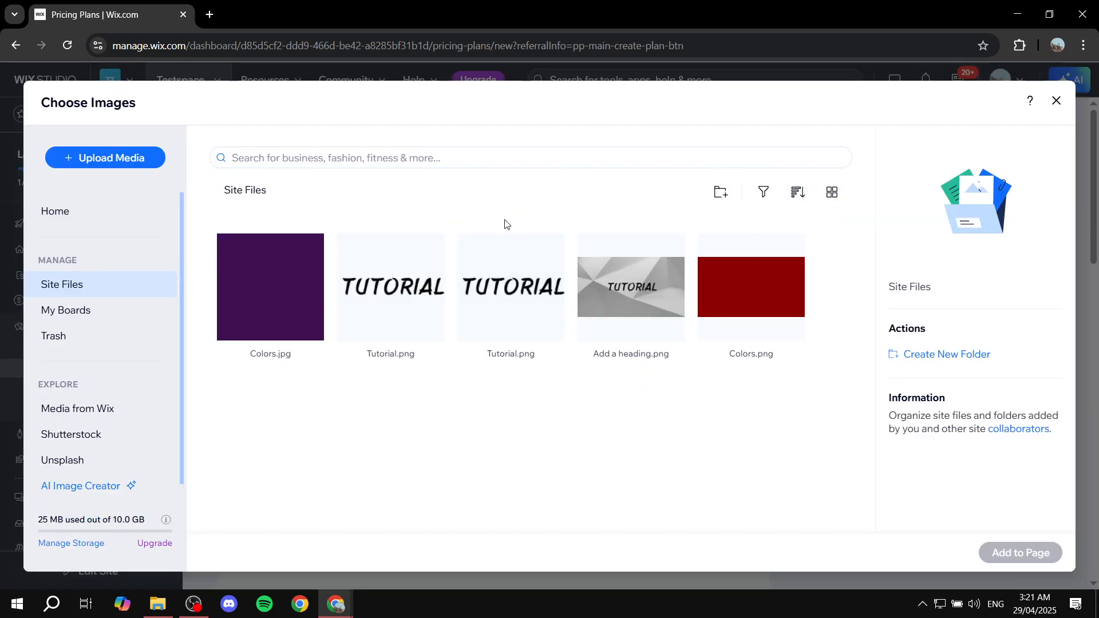
click(751, 296)
click(995, 552)
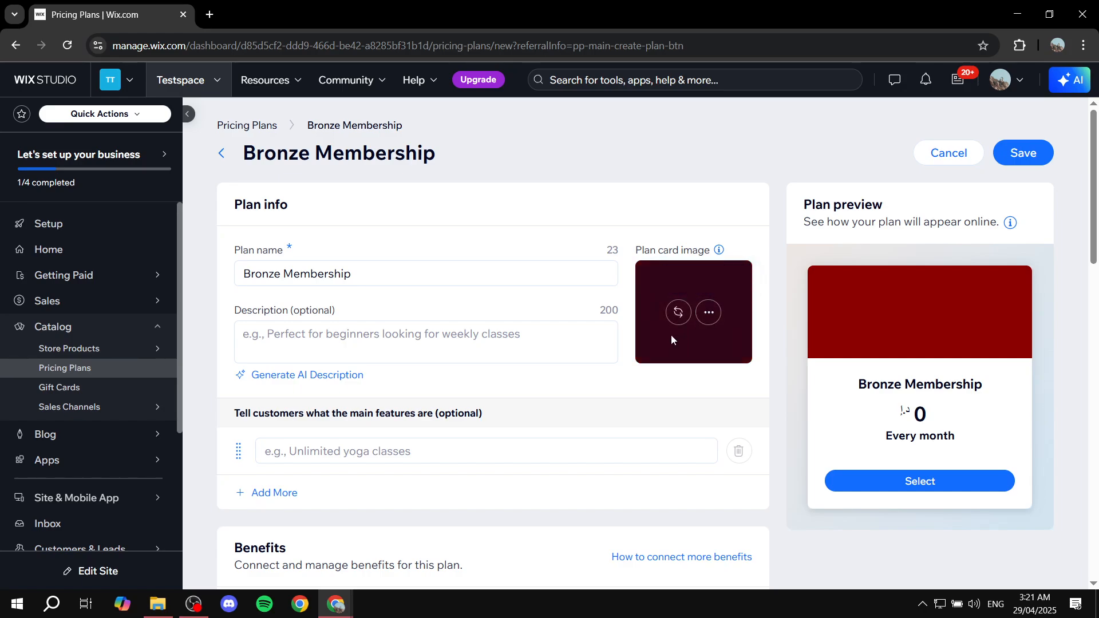
Step: Enter "This is a dummy description!" as the plan's description
scroll(525, 348, down, 3)
click(391, 302)
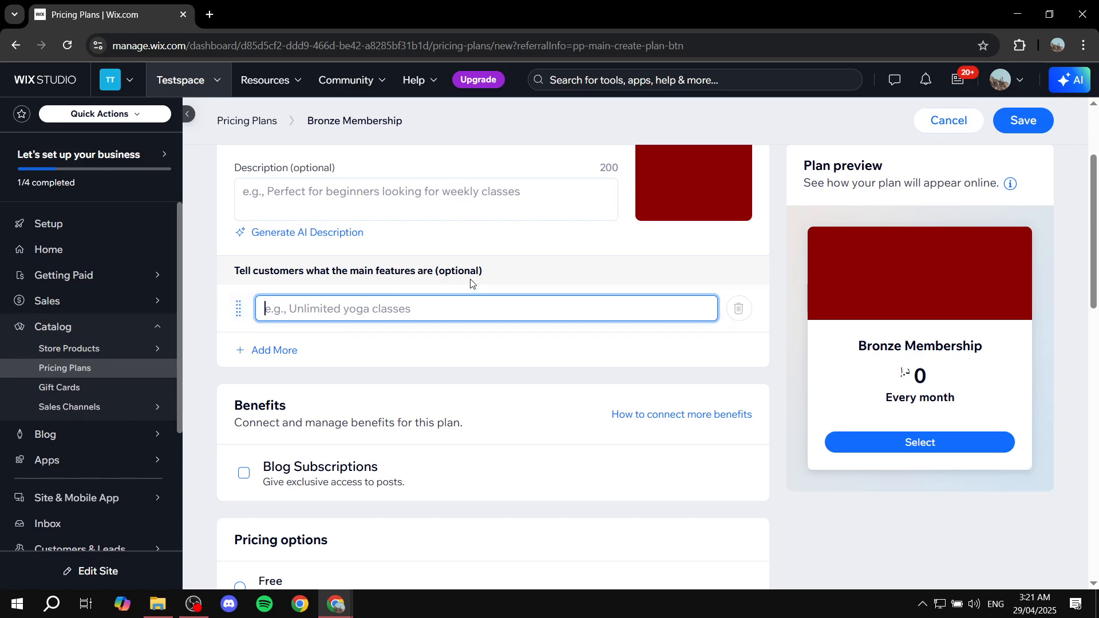
scroll(472, 280, up, 3)
scroll(471, 280, up, 1)
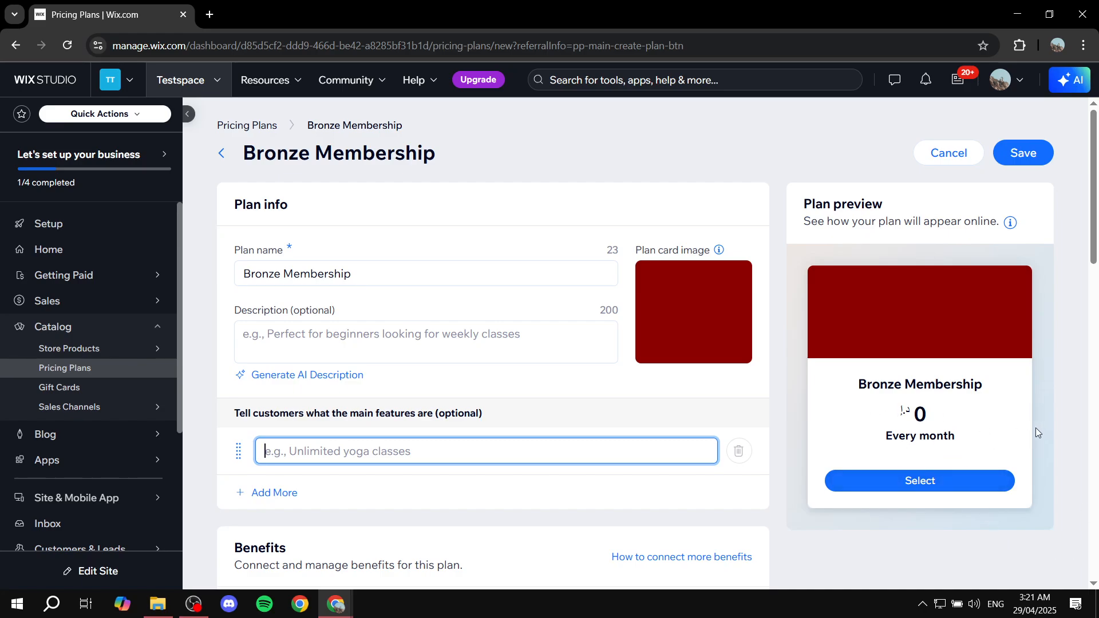
click(521, 336)
text(This is a dummy description!)
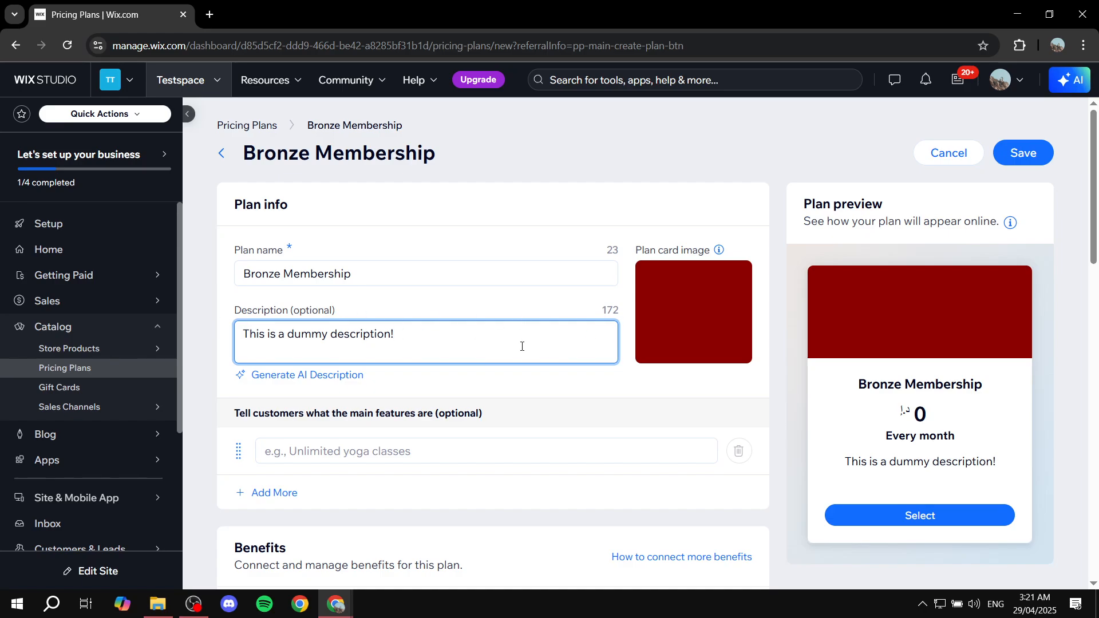
text(aowhtaiuhtaouwt)
key(BackSpace)
key(BackSpace)
key(BackSpace)
key(BackSpace)
key(BackSpace)
key(BackSpace)
key(BackSpace)
key(BackSpace)
key(BackSpace)
key(BackSpace)
key(BackSpace)
key(BackSpace)
key(BackSpace)
key(BackSpace)
key(BackSpace)
Step: List four main features for the plan: "Feature 1", "2", "3" and "4"
click(417, 452)
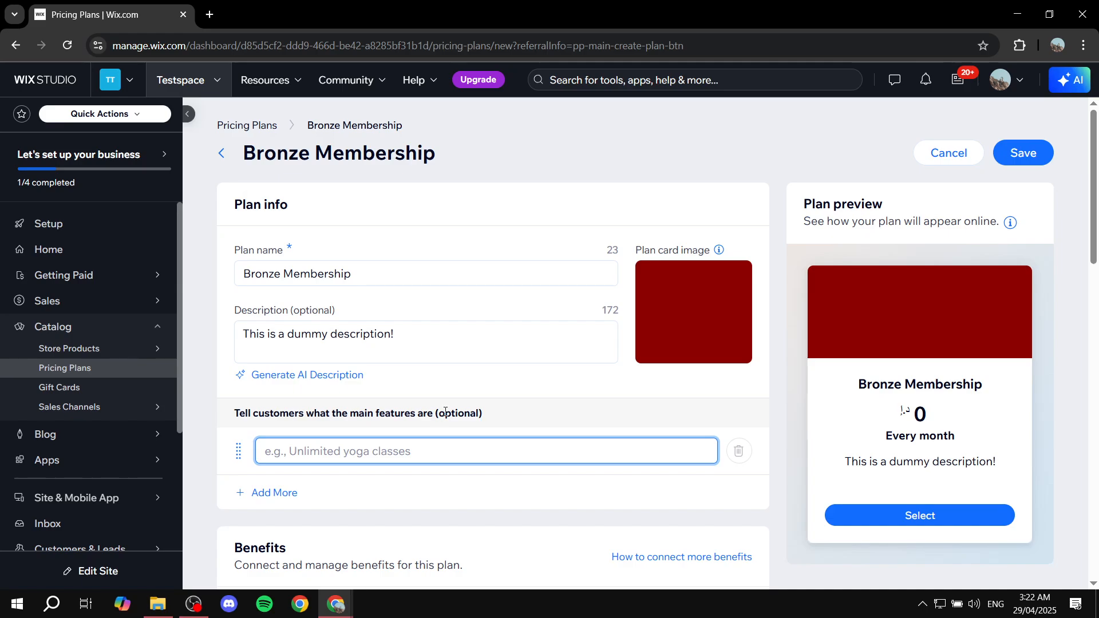
text(Featu)
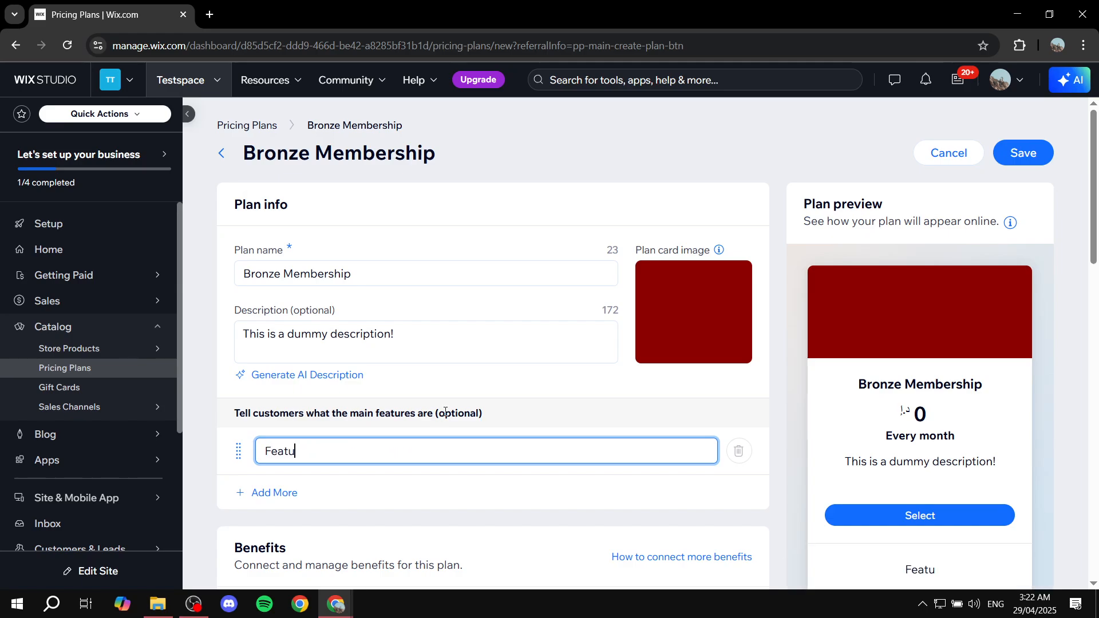
text(re 1)
click(303, 484)
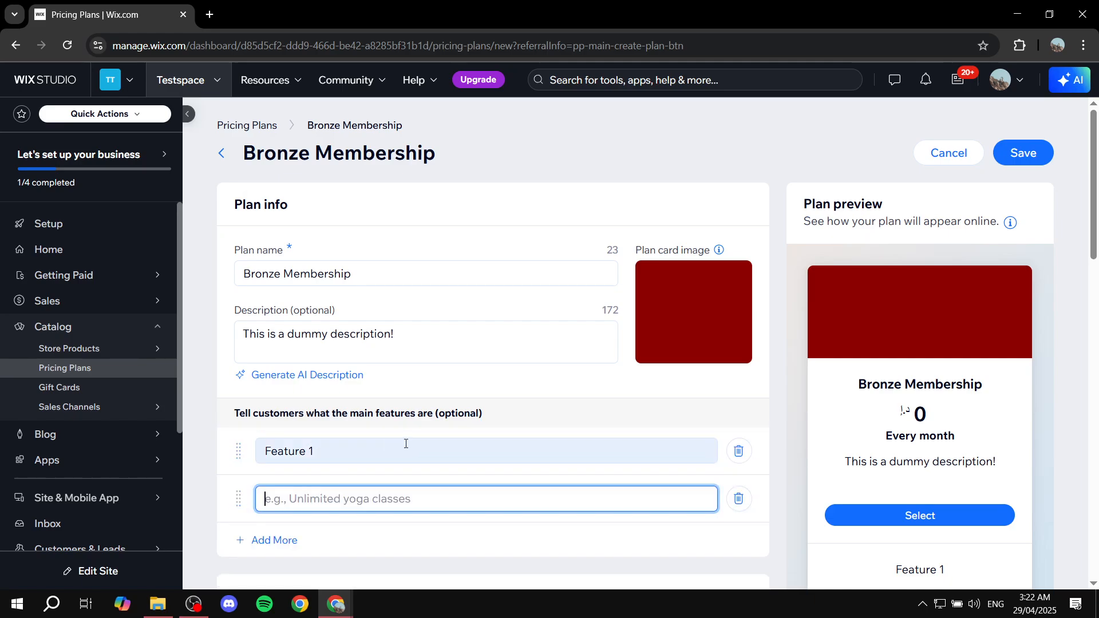
scroll(812, 366, down, 3)
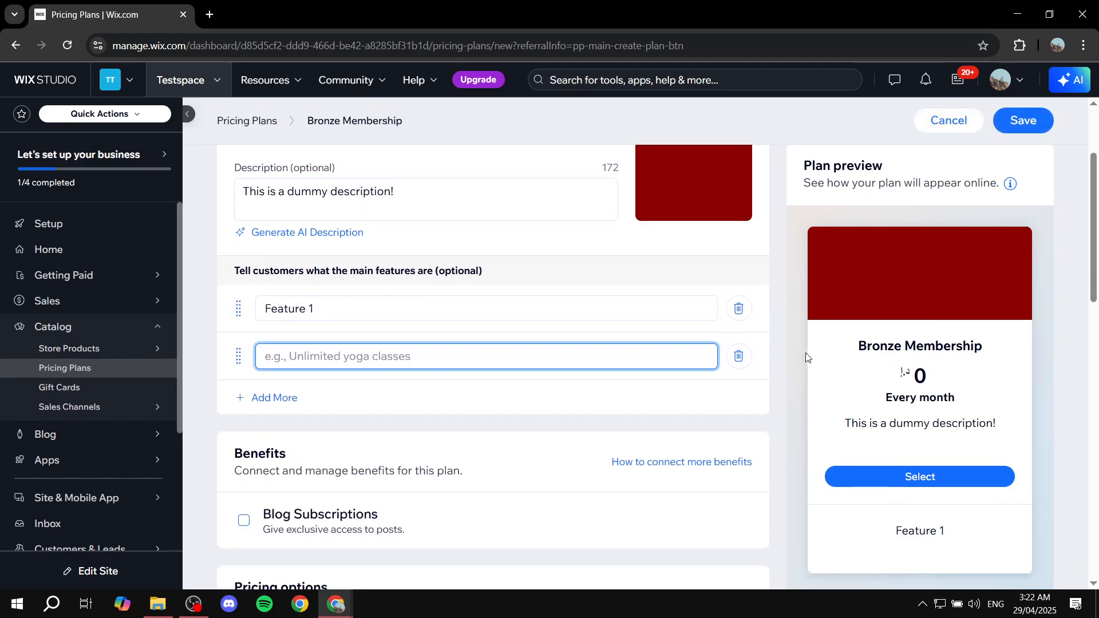
text(2)
key(Return)
text(3)
key(Return)
text(4)
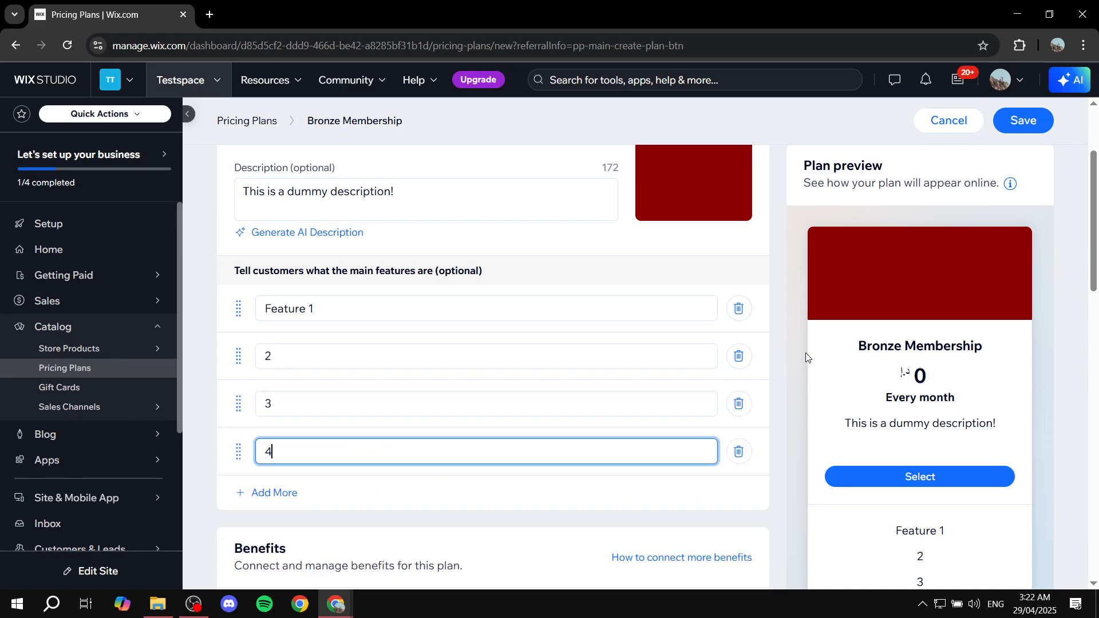
click(486, 237)
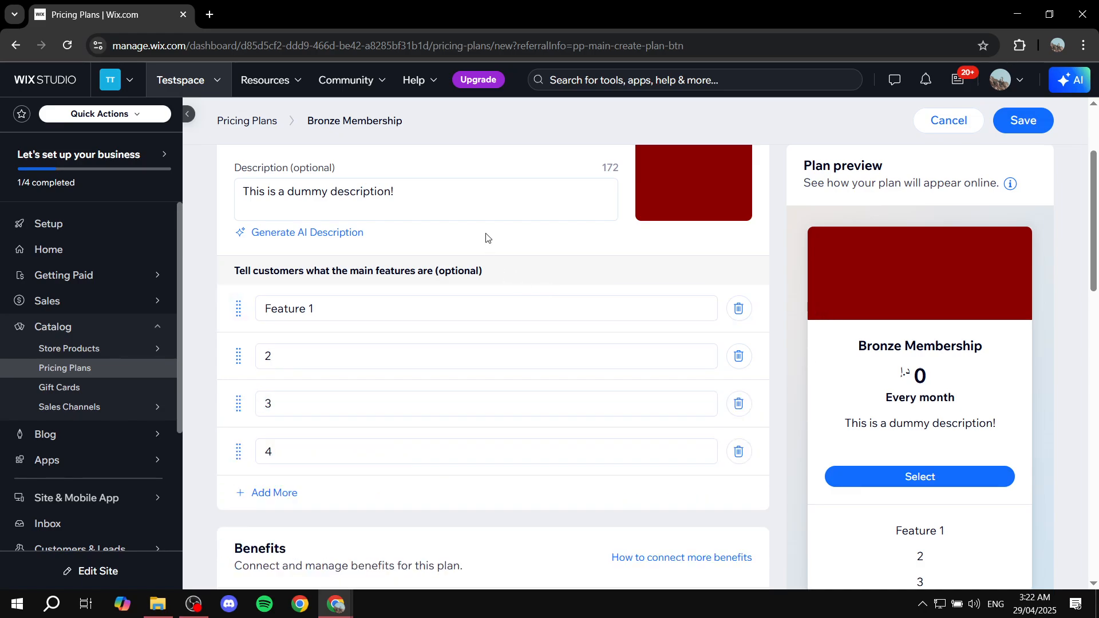
Step: Set the plan's recurring payment price to 20 in the pricing options
scroll(486, 263, down, 3)
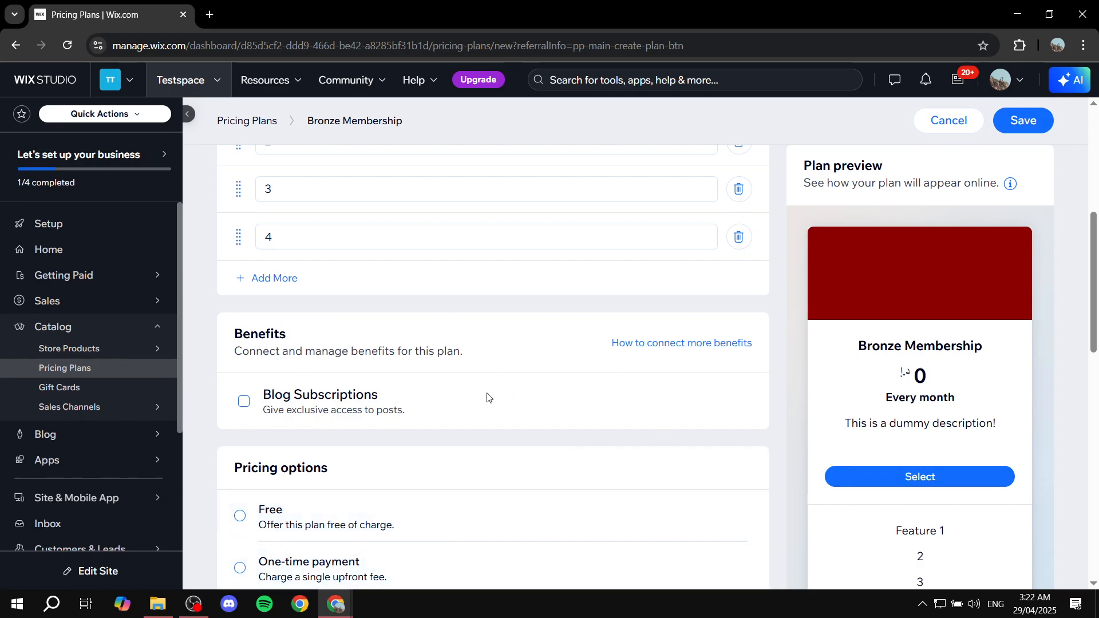
scroll(473, 401, down, 4)
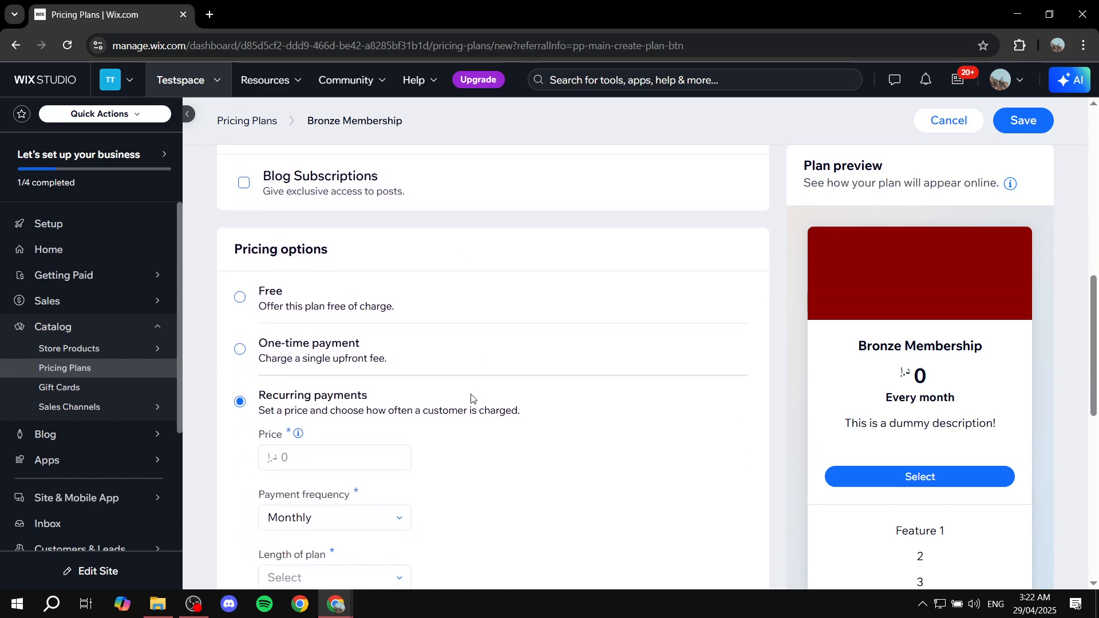
scroll(471, 399, down, 1)
drag(243, 183, 372, 187)
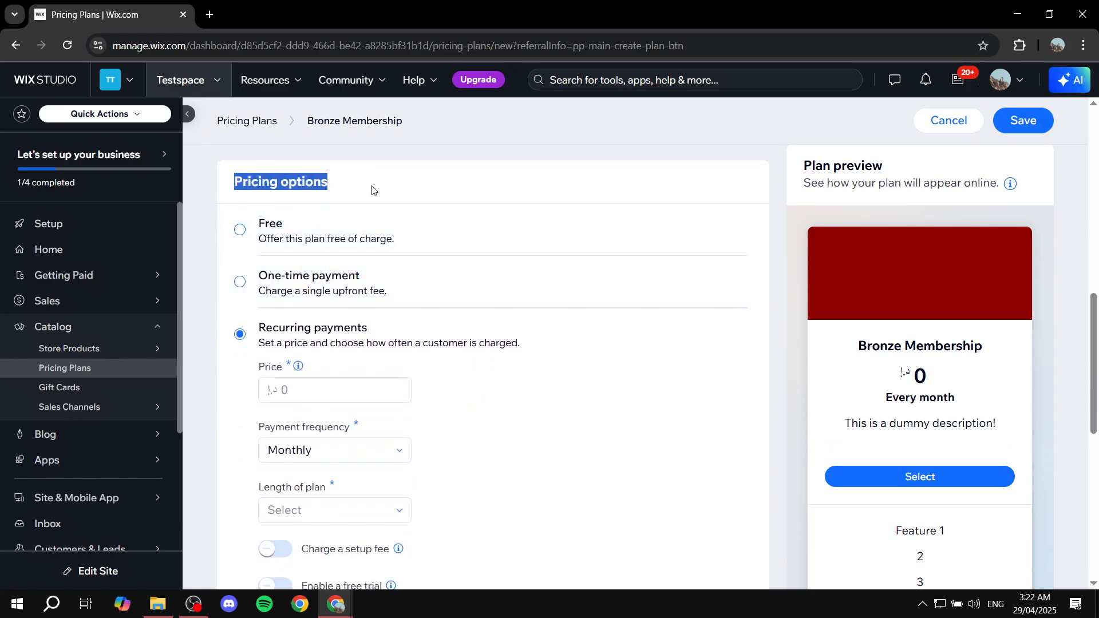
click(372, 187)
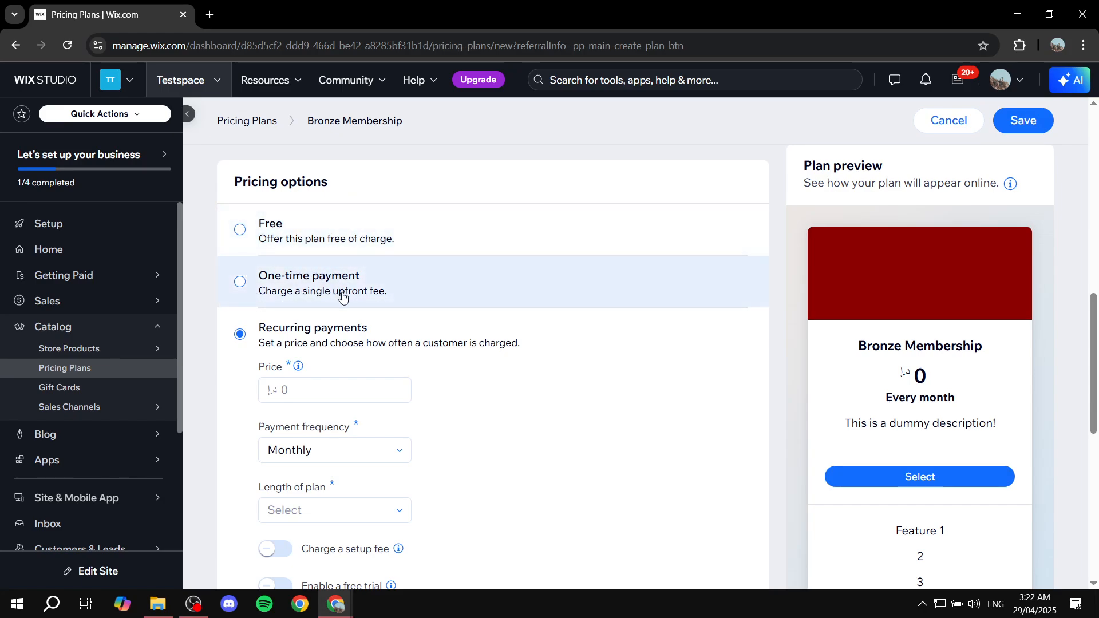
scroll(452, 344, down, 1)
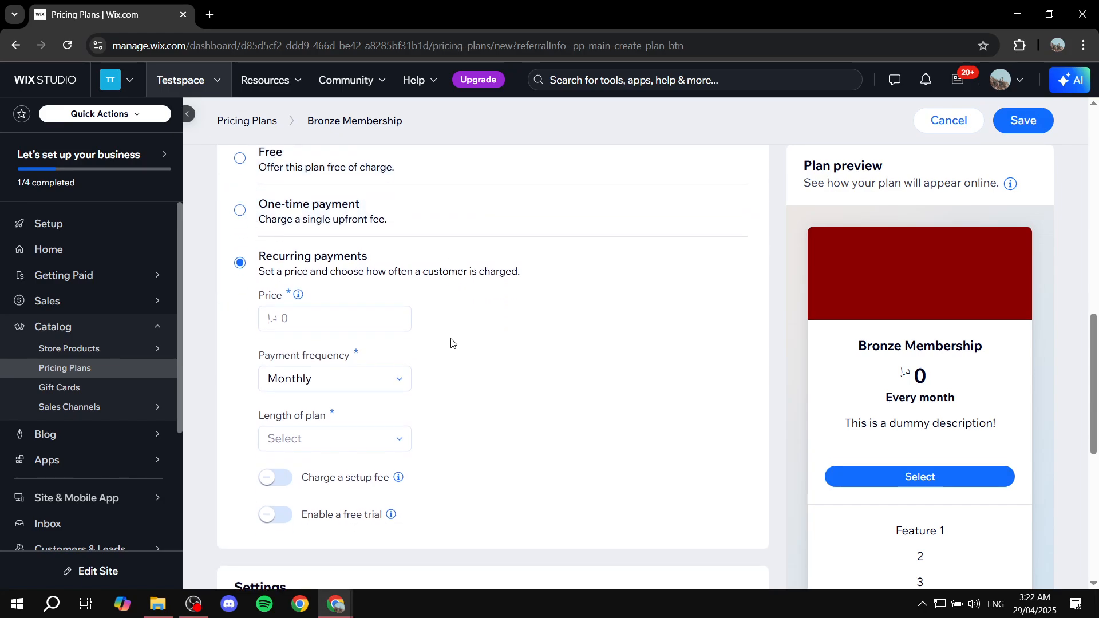
click(314, 320)
click(356, 351)
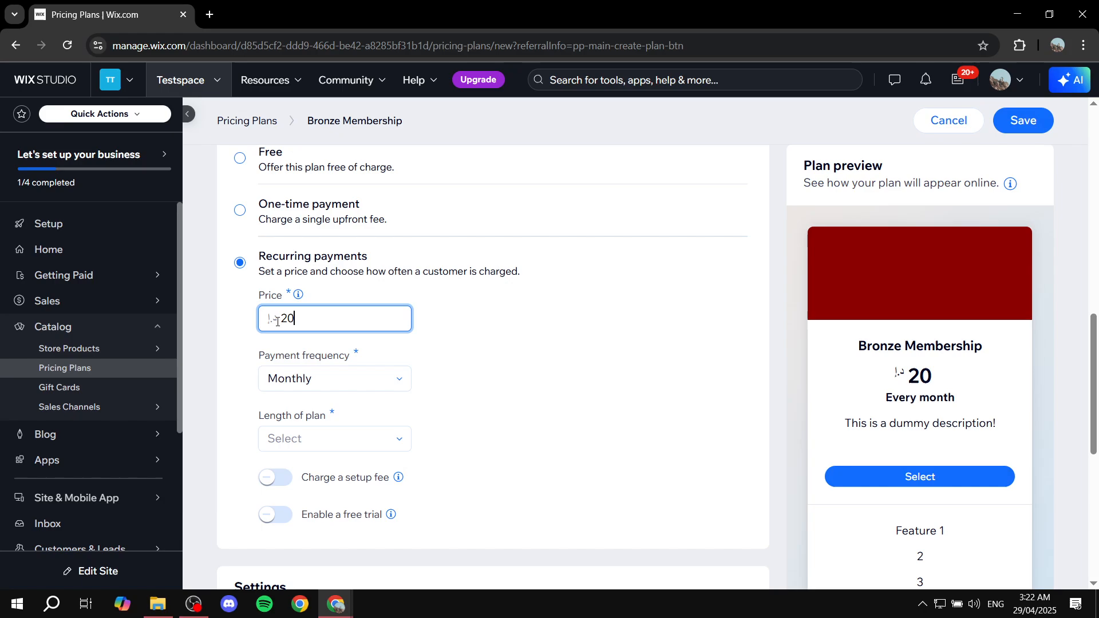
click(235, 326)
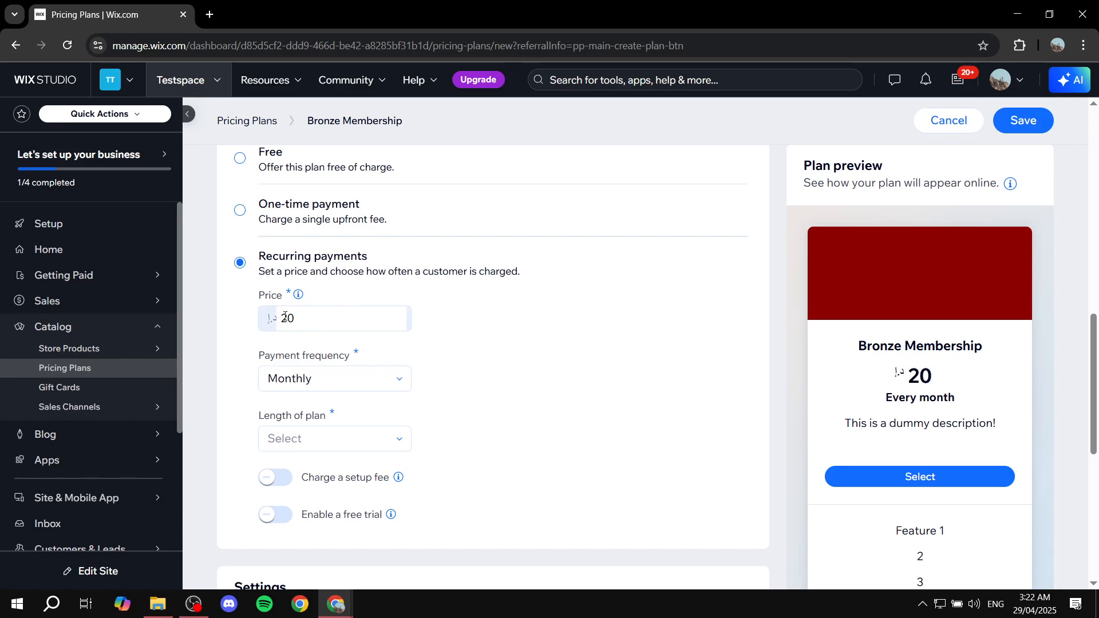
Step: Look over the payment frequency choices for the recurring payments and keep Monthly
scroll(486, 352, down, 1)
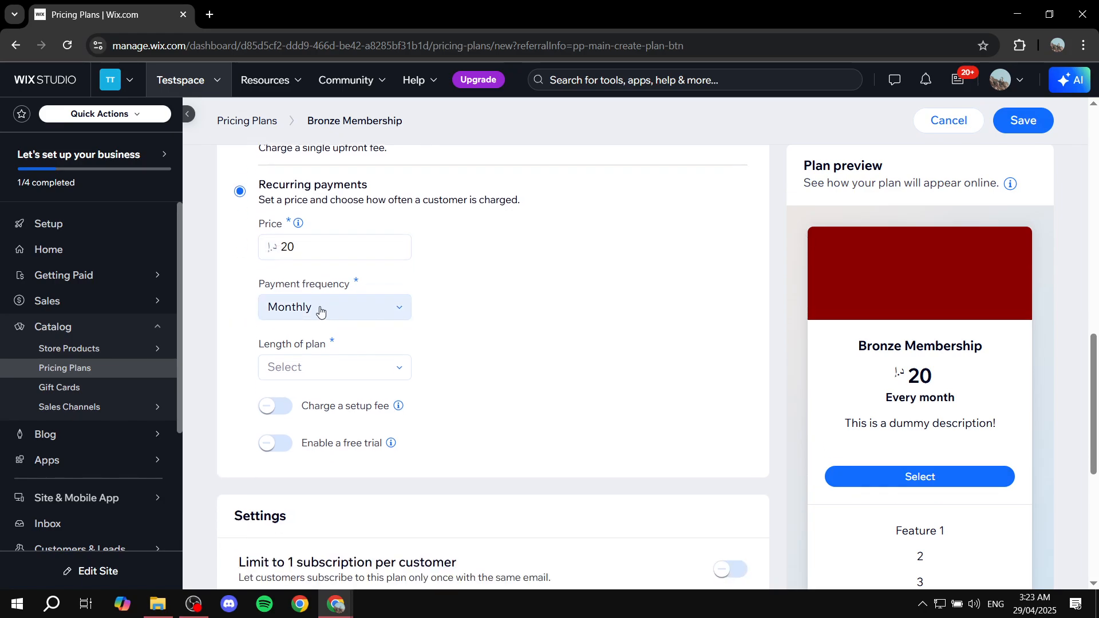
drag(272, 290, 404, 284)
click(404, 284)
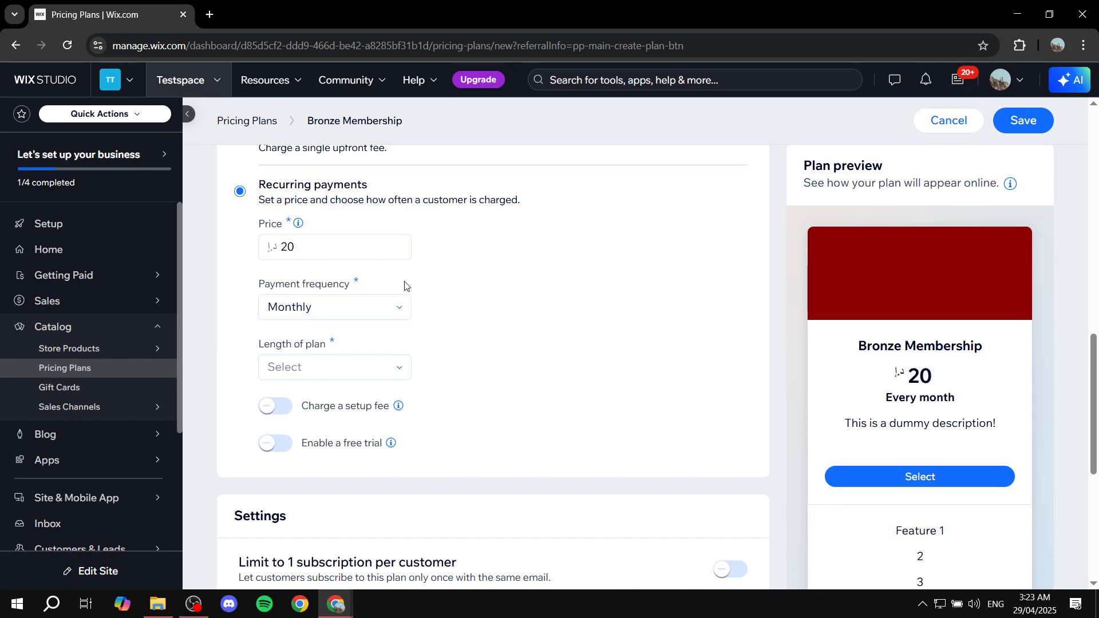
click(356, 313)
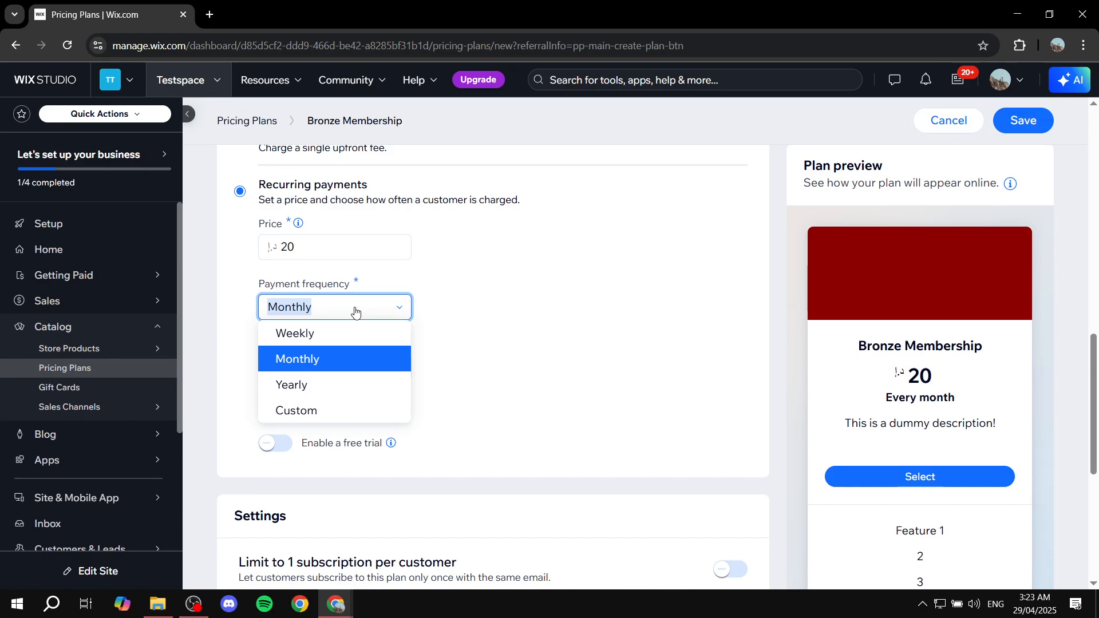
click(355, 312)
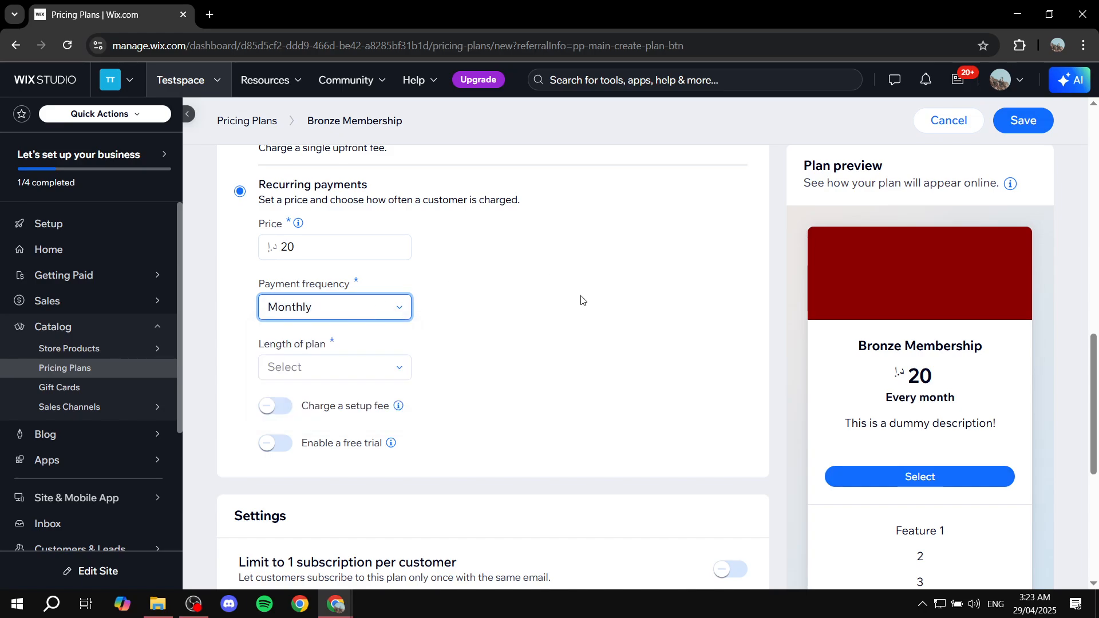
Step: Set the length of the recurring plan to "Until canceled"
scroll(475, 309, down, 1)
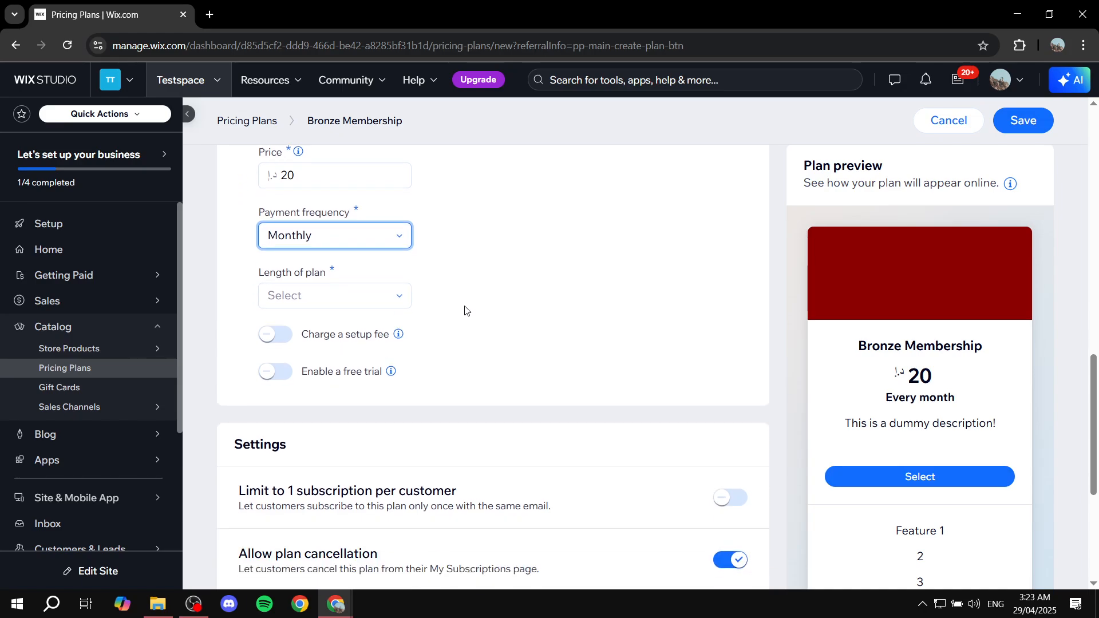
click(312, 299)
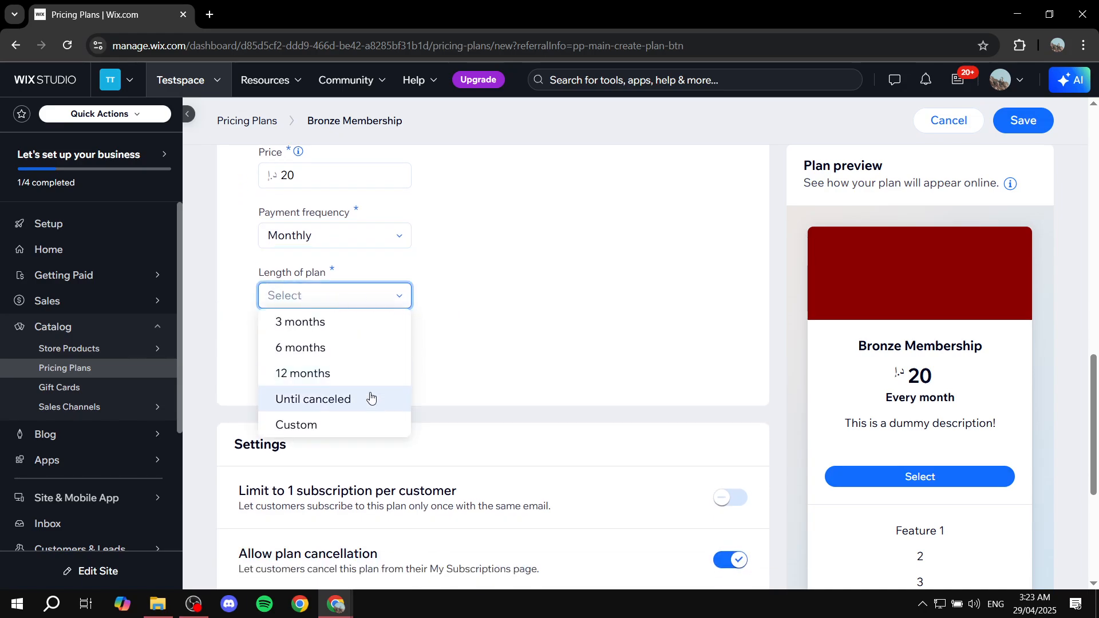
click(340, 405)
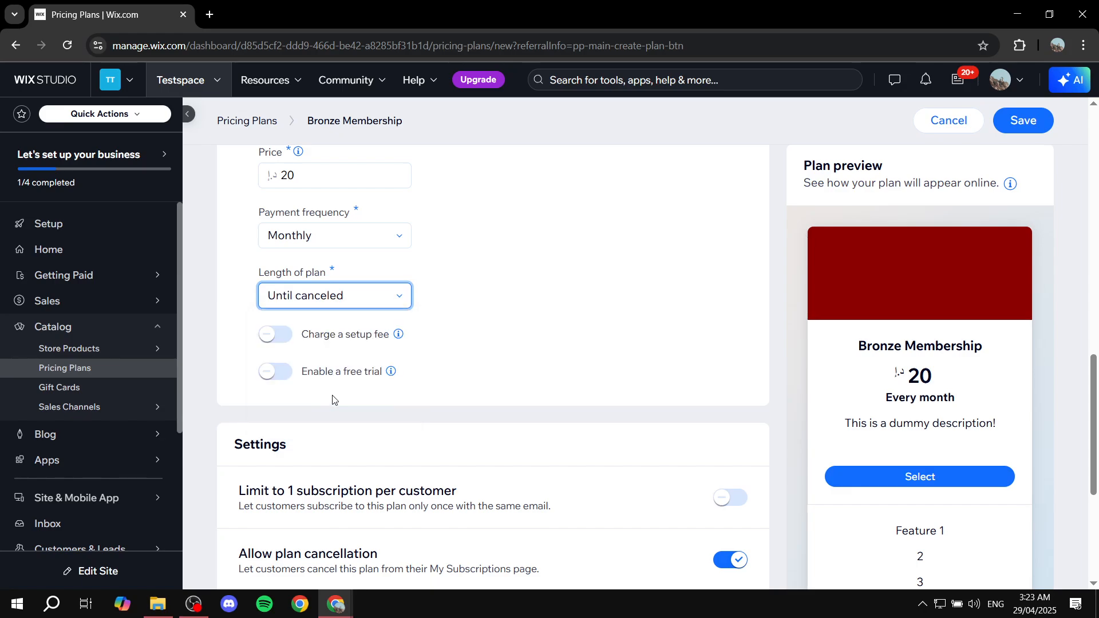
click(361, 307)
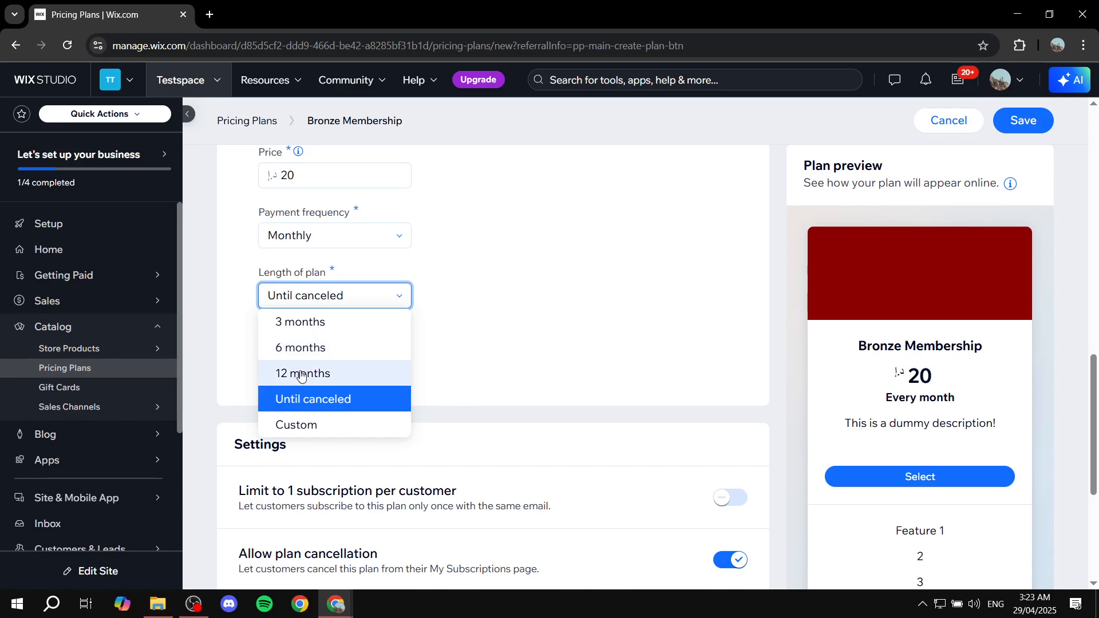
click(320, 402)
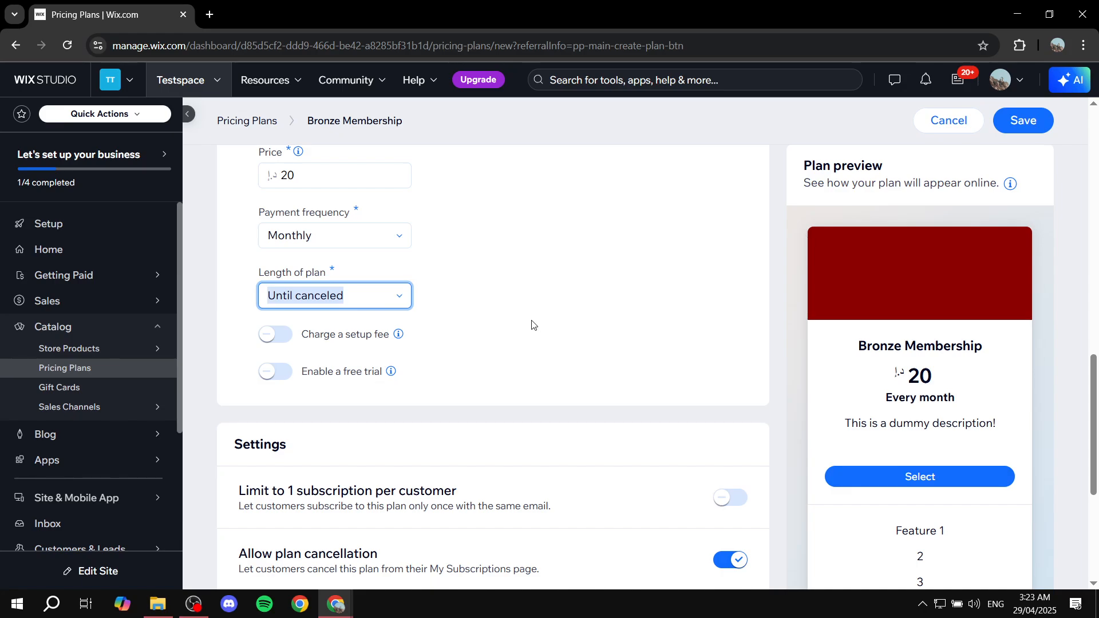
Step: Try out the setup fee and free trial options of the recurring payments, leaving both turned off
click(280, 338)
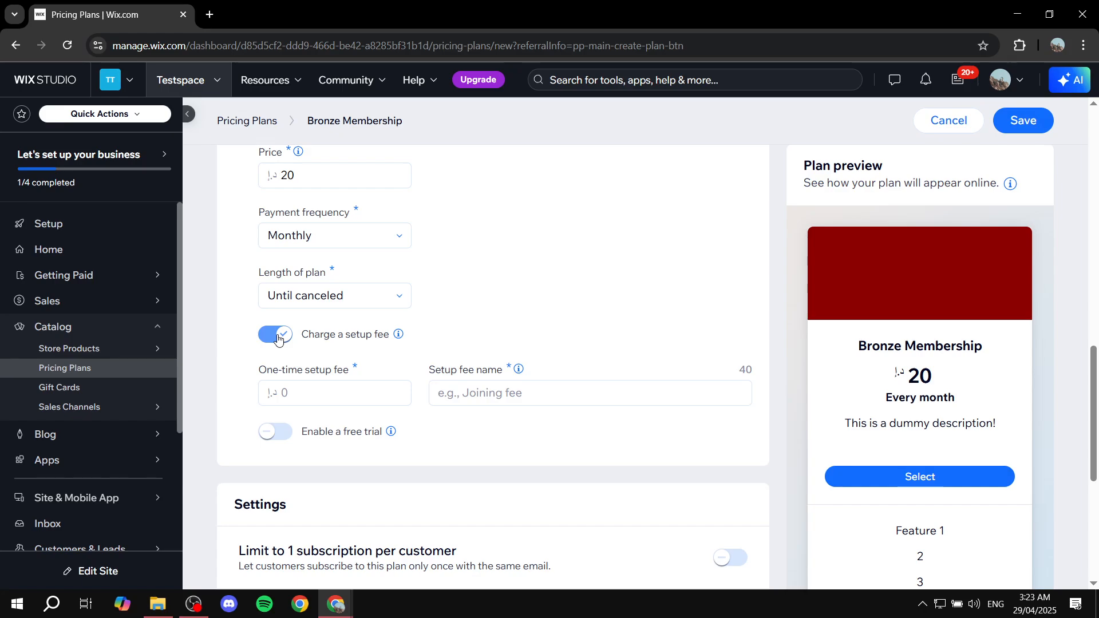
click(278, 338)
click(276, 372)
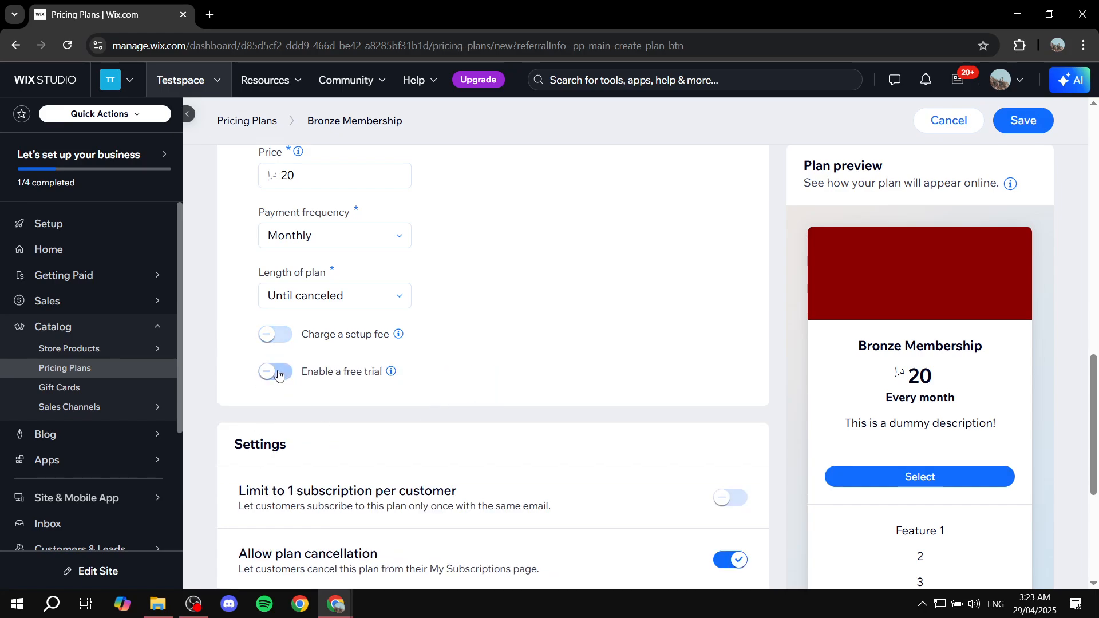
click(343, 439)
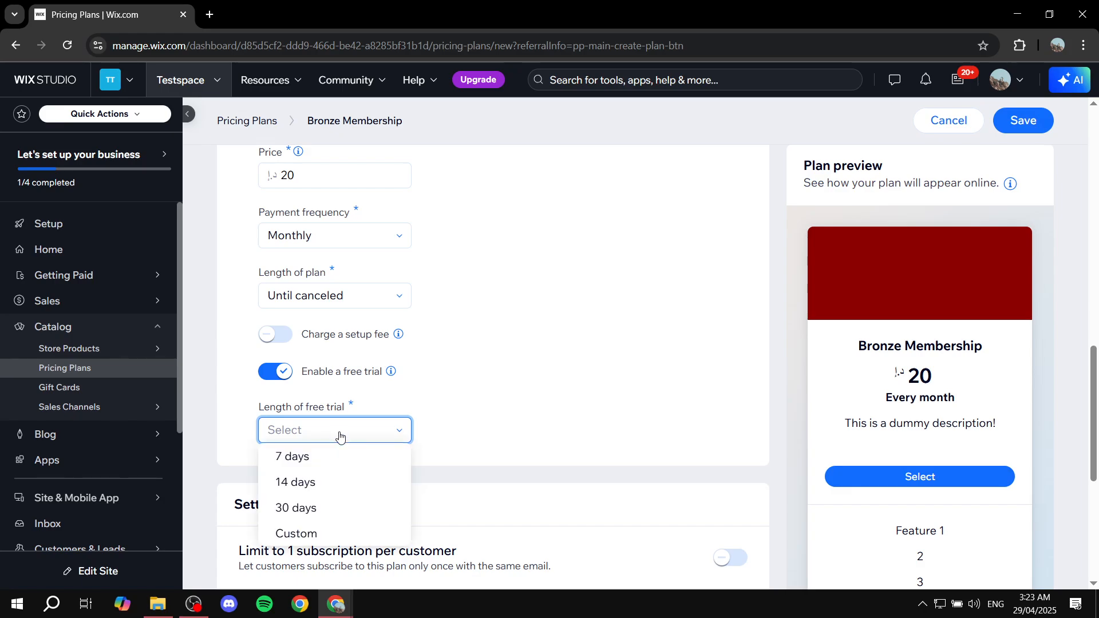
click(339, 436)
click(277, 371)
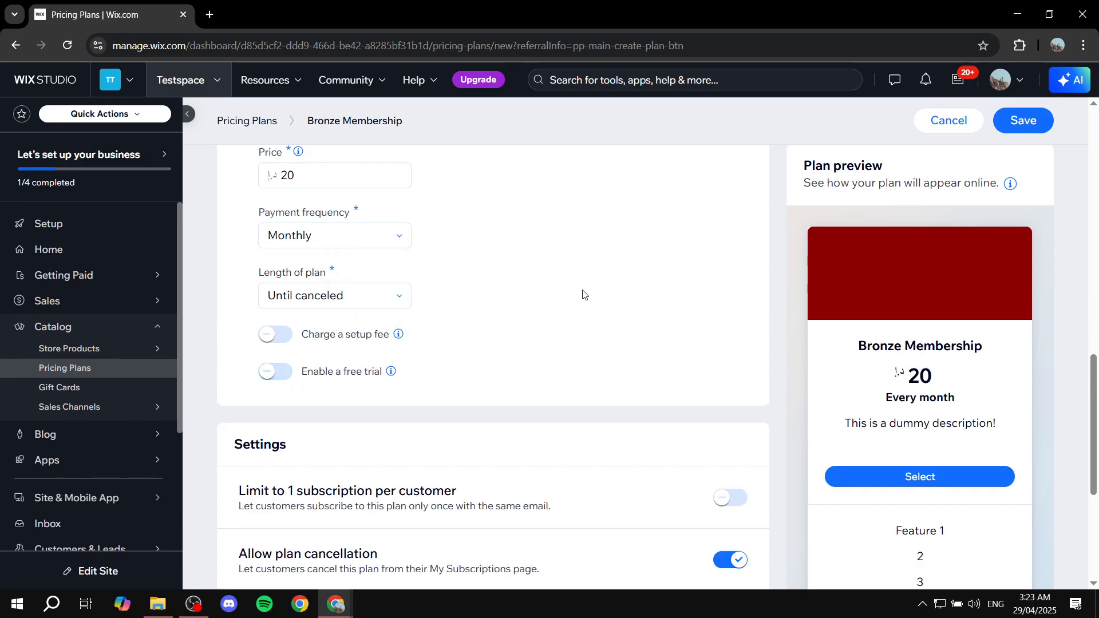
Step: Review the plan's subscription settings, pricing options, benefits and feature list
scroll(583, 294, down, 3)
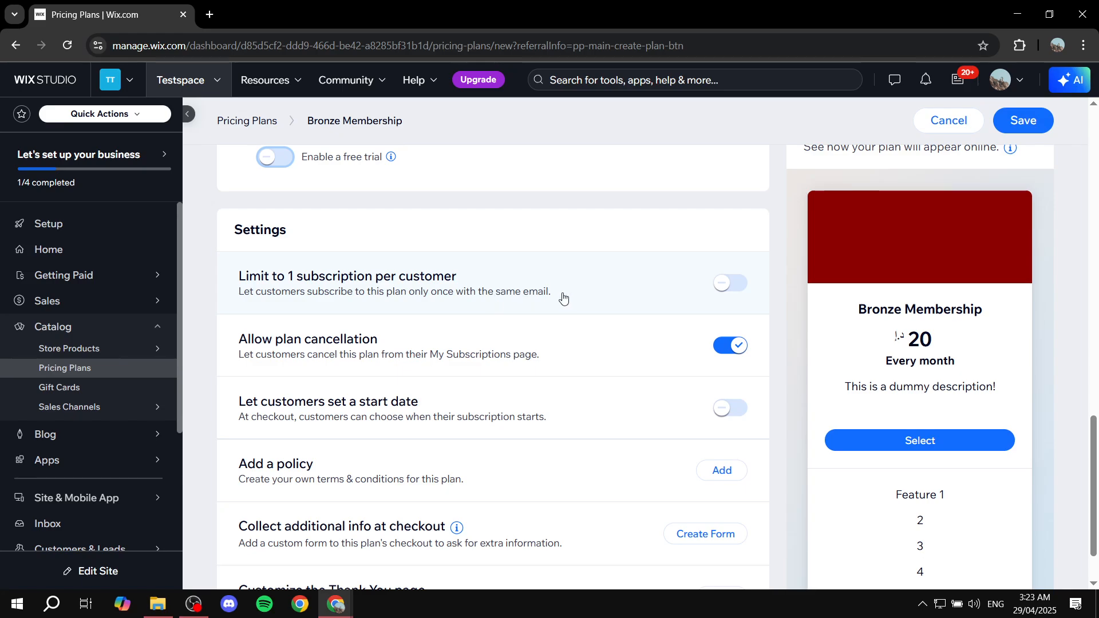
drag(559, 299, 231, 304)
click(230, 304)
scroll(567, 299, down, 1)
scroll(562, 378, up, 5)
scroll(540, 395, down, 5)
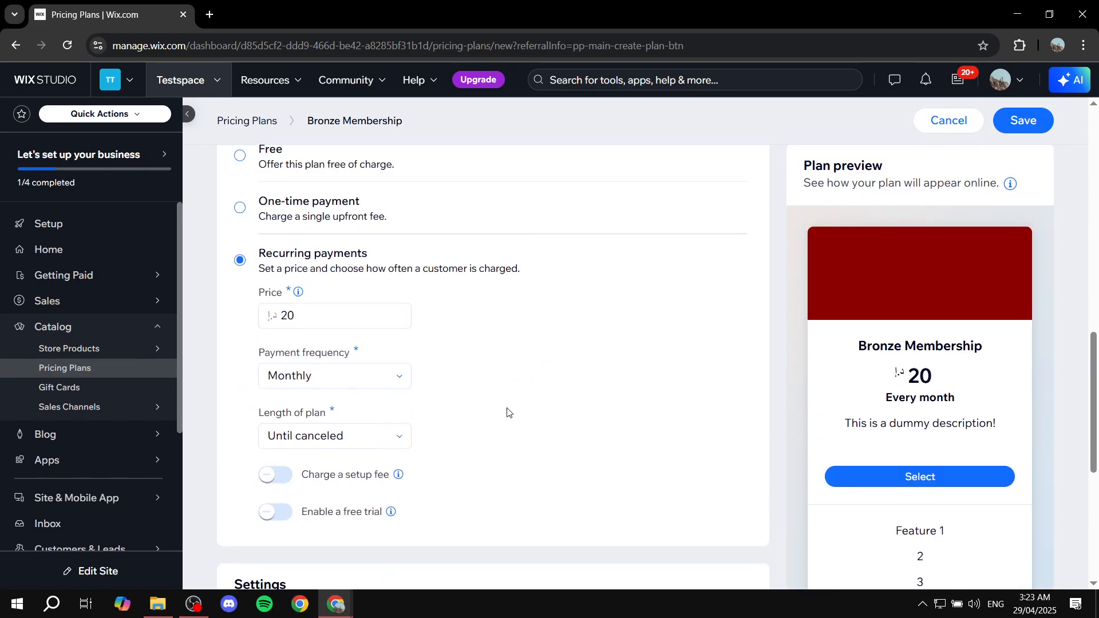
scroll(659, 388, up, 6)
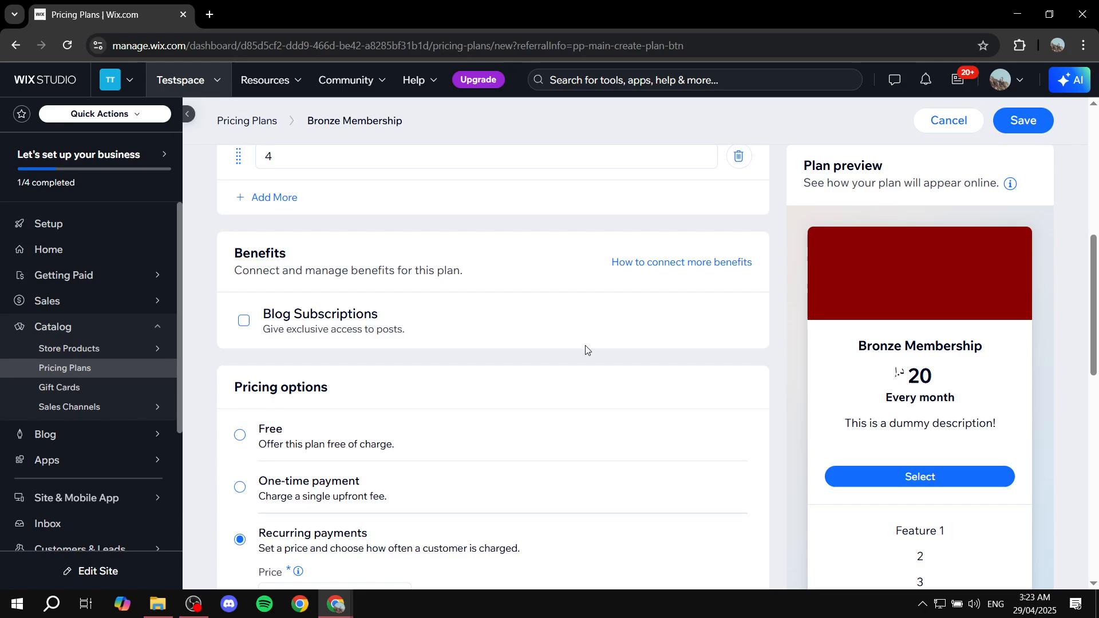
scroll(584, 348, down, 6)
scroll(497, 433, up, 15)
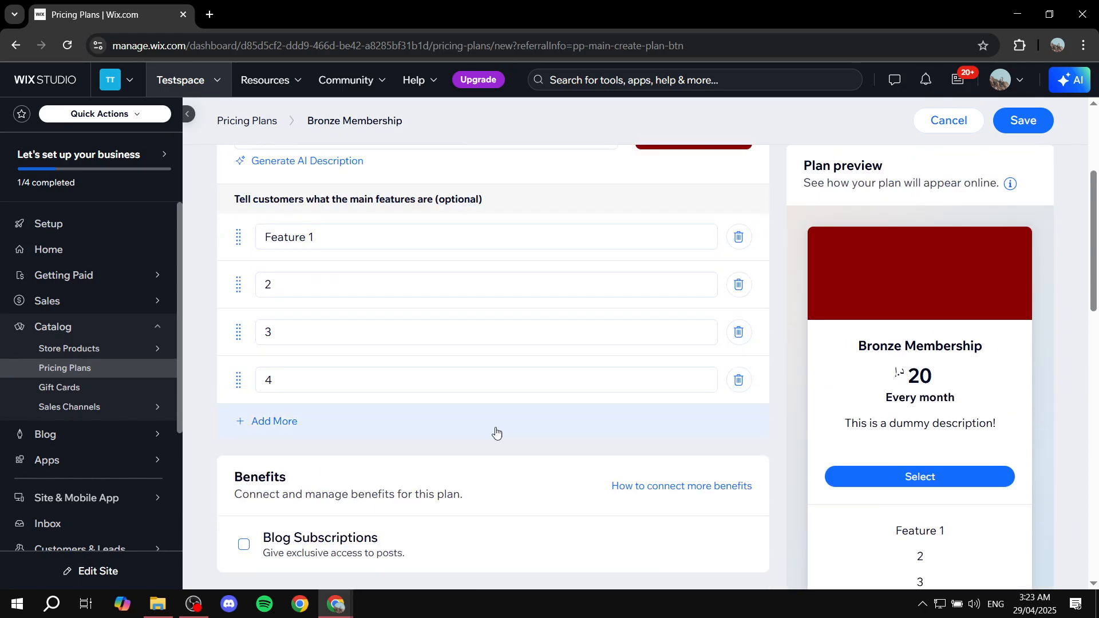
Step: Save the Bronze Membership plan and open its additional actions in the plan list
click(1049, 154)
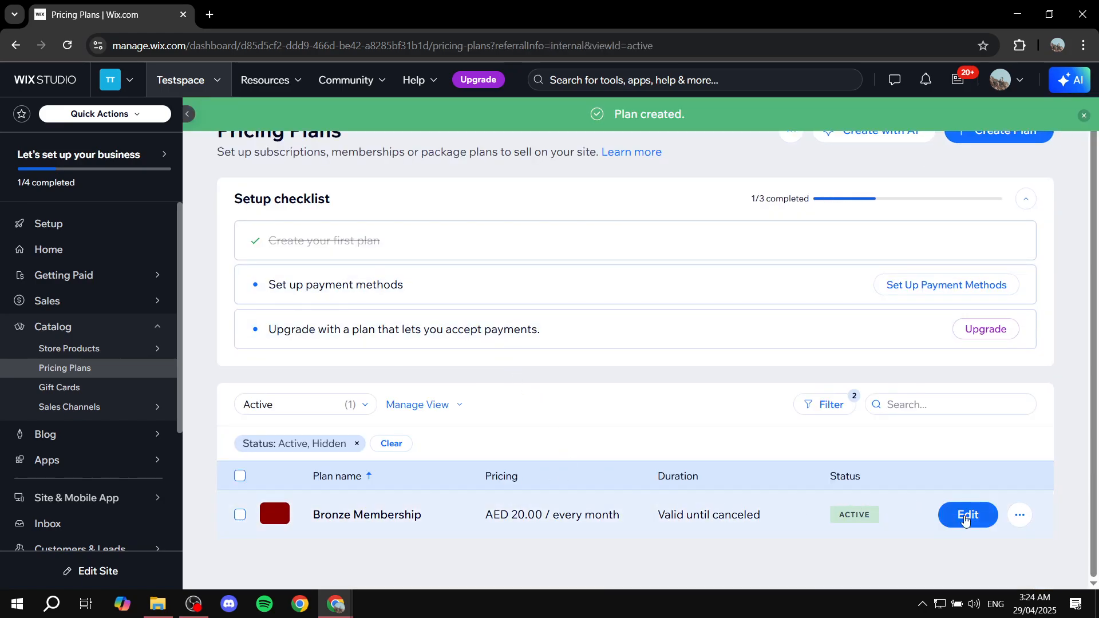
click(1014, 515)
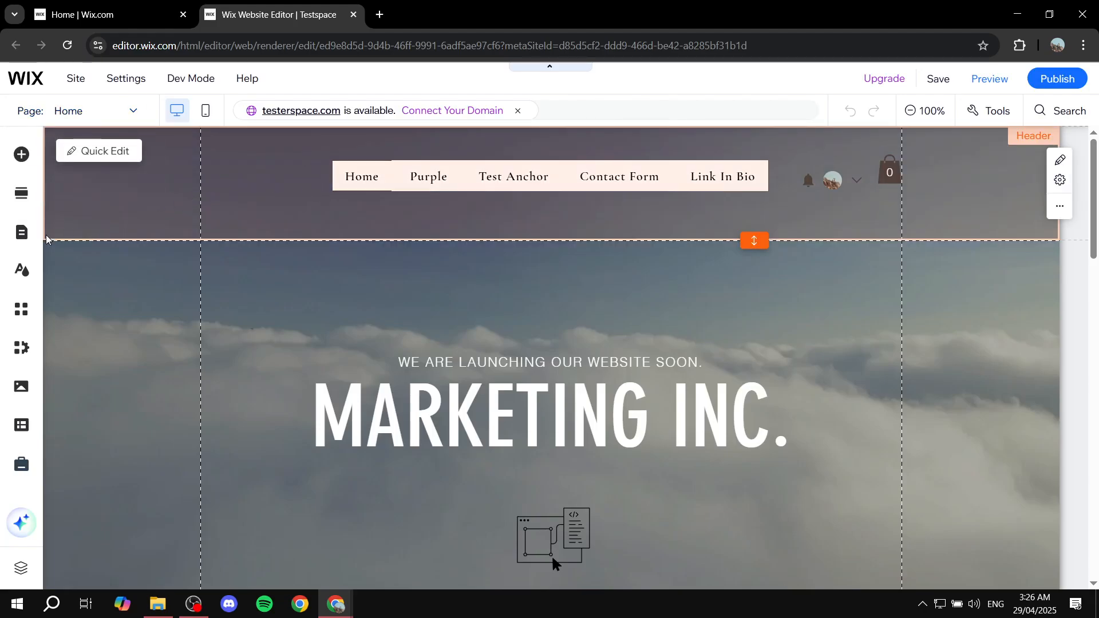
Step: In the Wix Website Editor, open the Plans & Pricing page from the pricing plans pages and look over the offered memberships
click(27, 240)
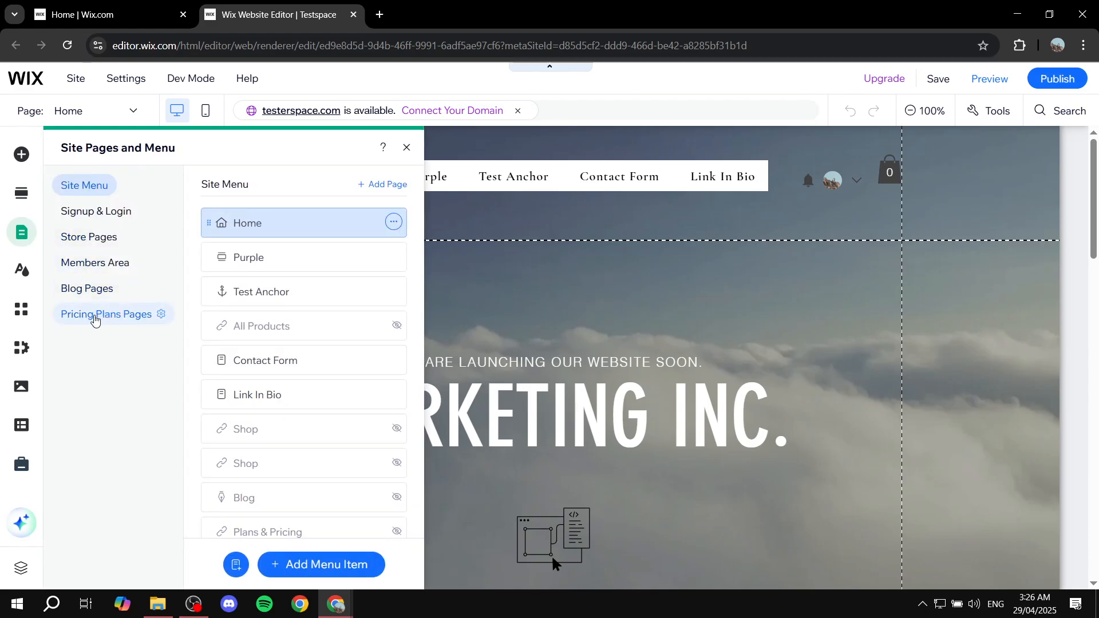
click(95, 319)
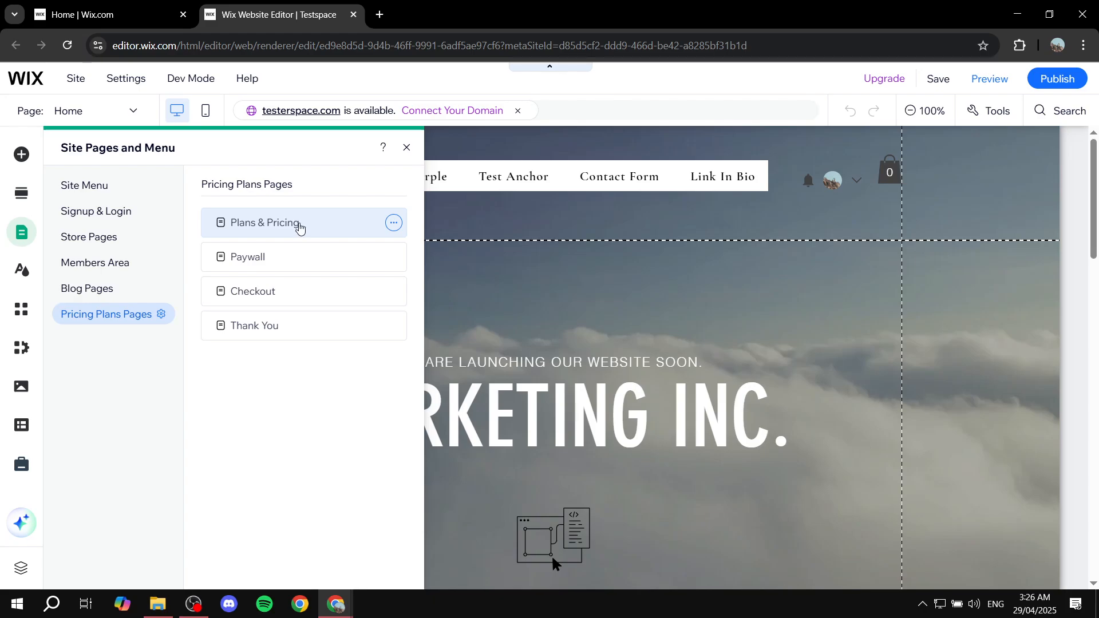
click(299, 227)
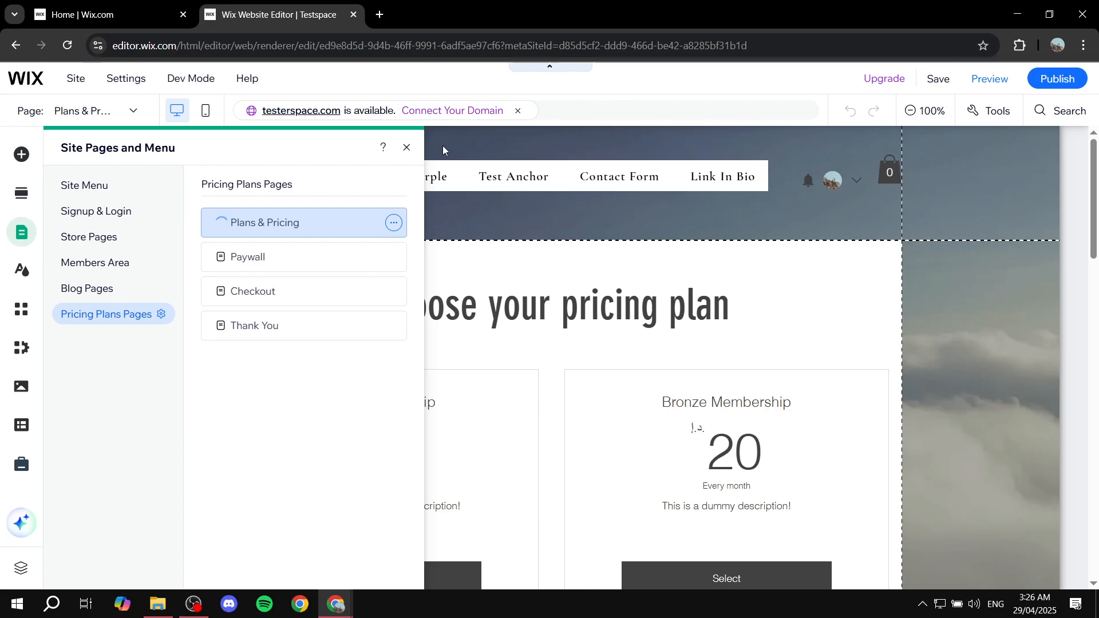
click(406, 149)
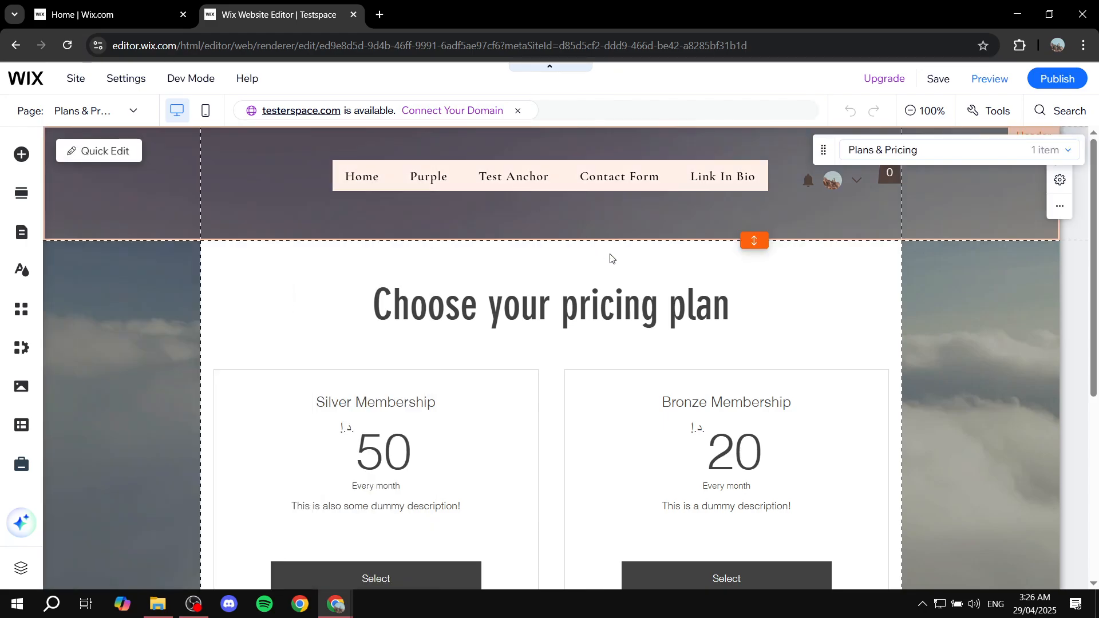
scroll(611, 257, down, 4)
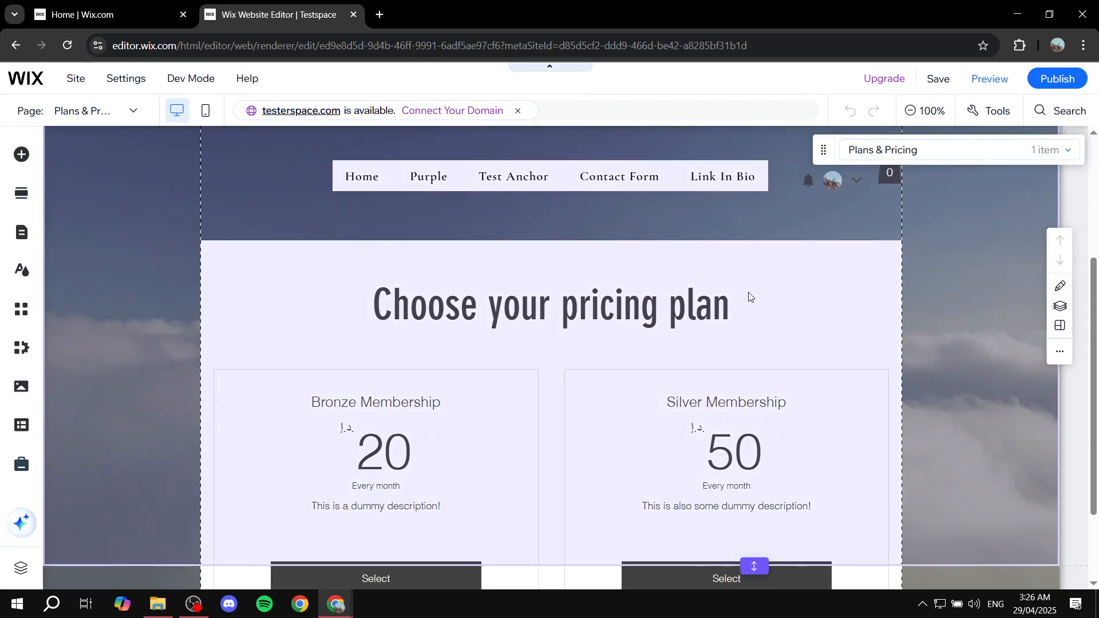
scroll(721, 301, down, 5)
scroll(412, 312, up, 5)
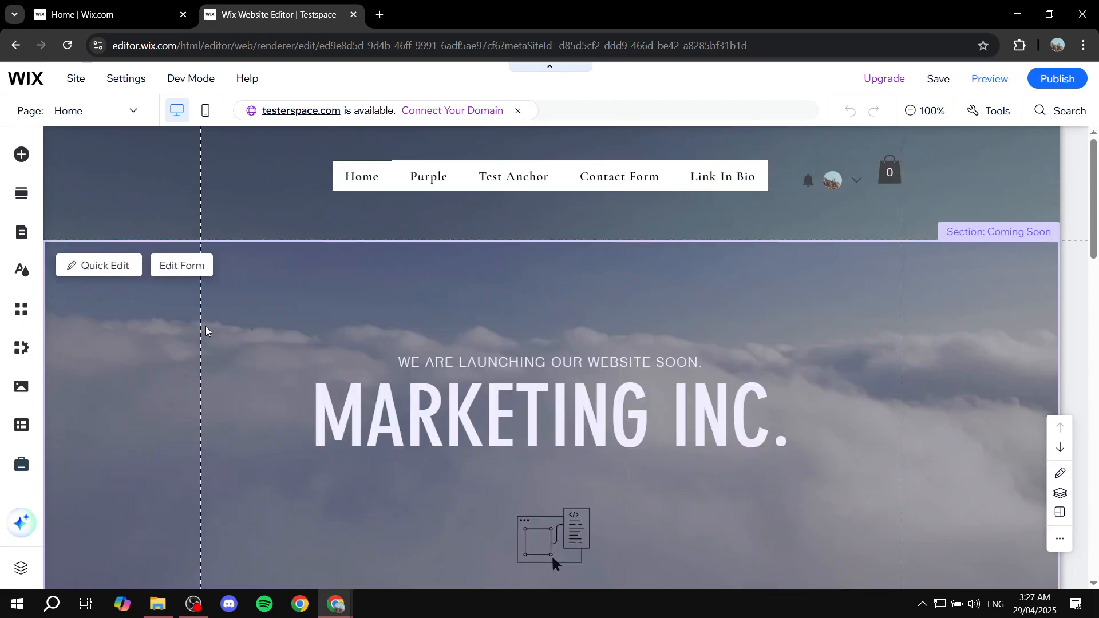
Step: Switch the editor from the Home page to the Paywall page to view its section
click(85, 110)
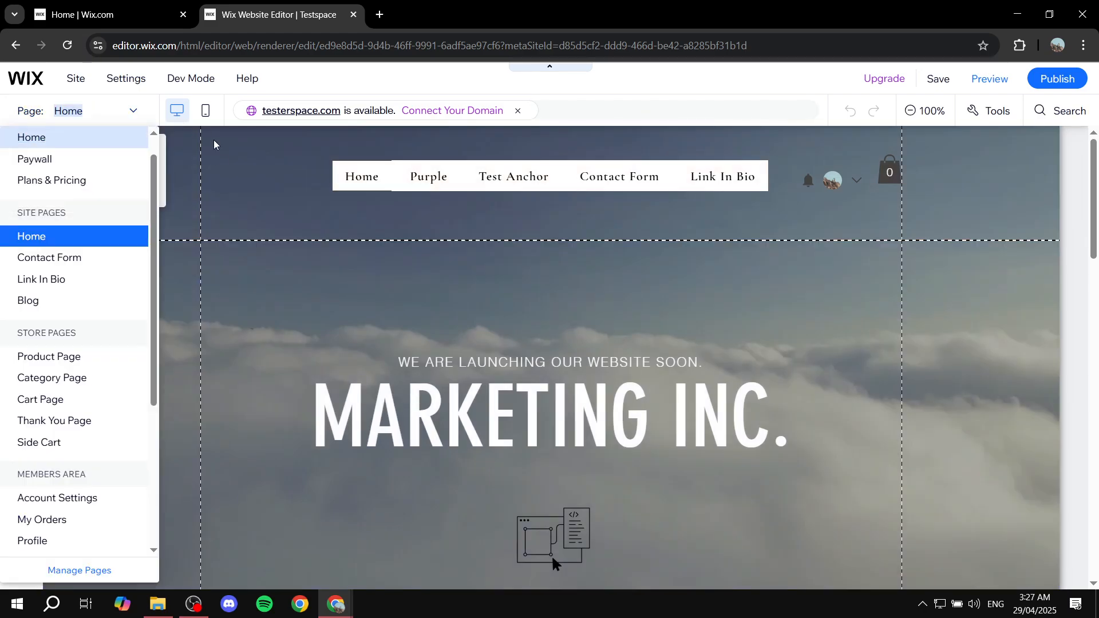
click(94, 161)
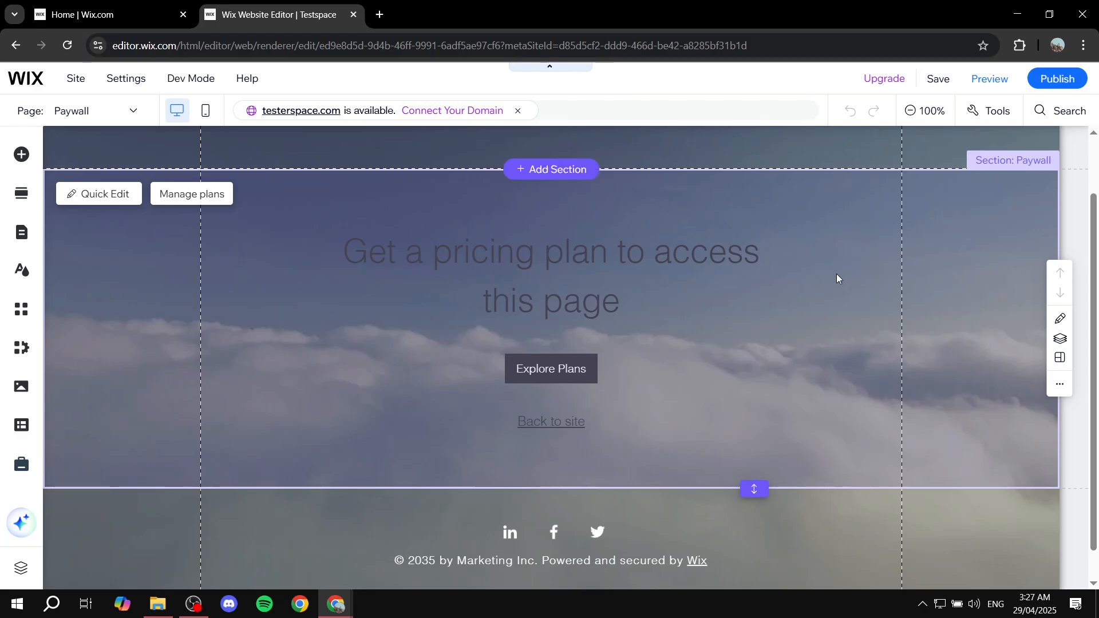
Step: Open the permissions settings of the Link In Bio page from the site menu's page list
click(19, 237)
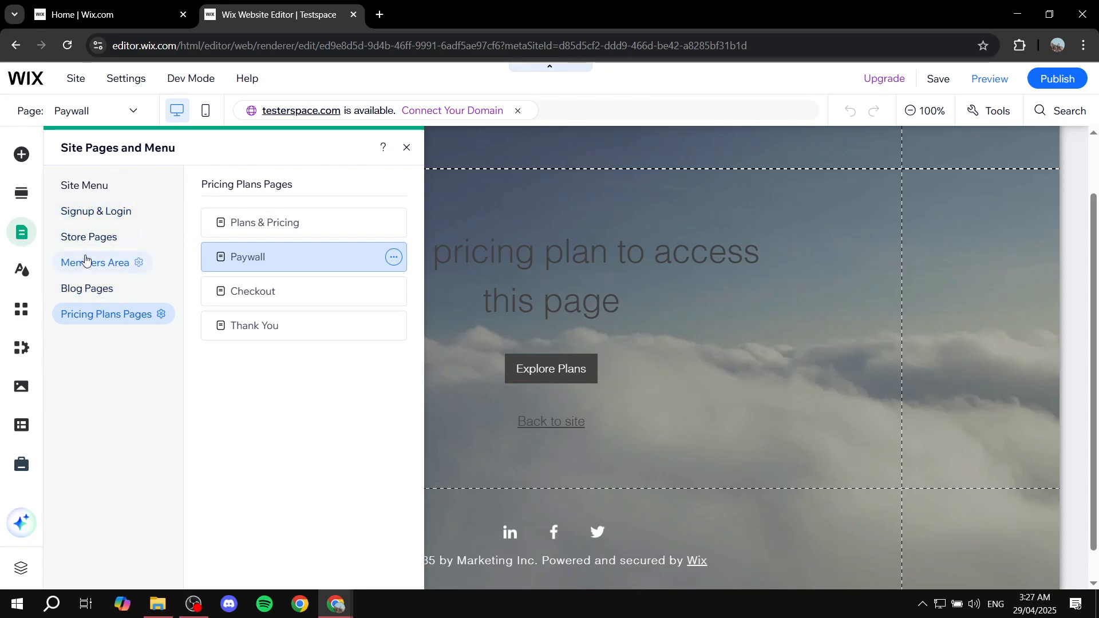
click(96, 185)
scroll(306, 292, down, 1)
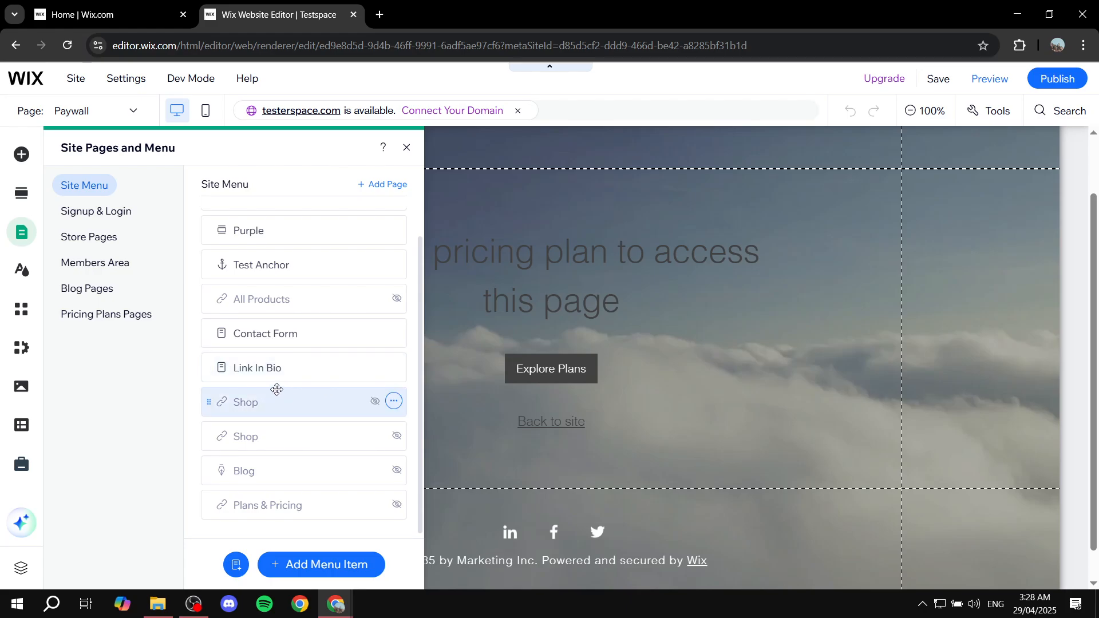
click(393, 367)
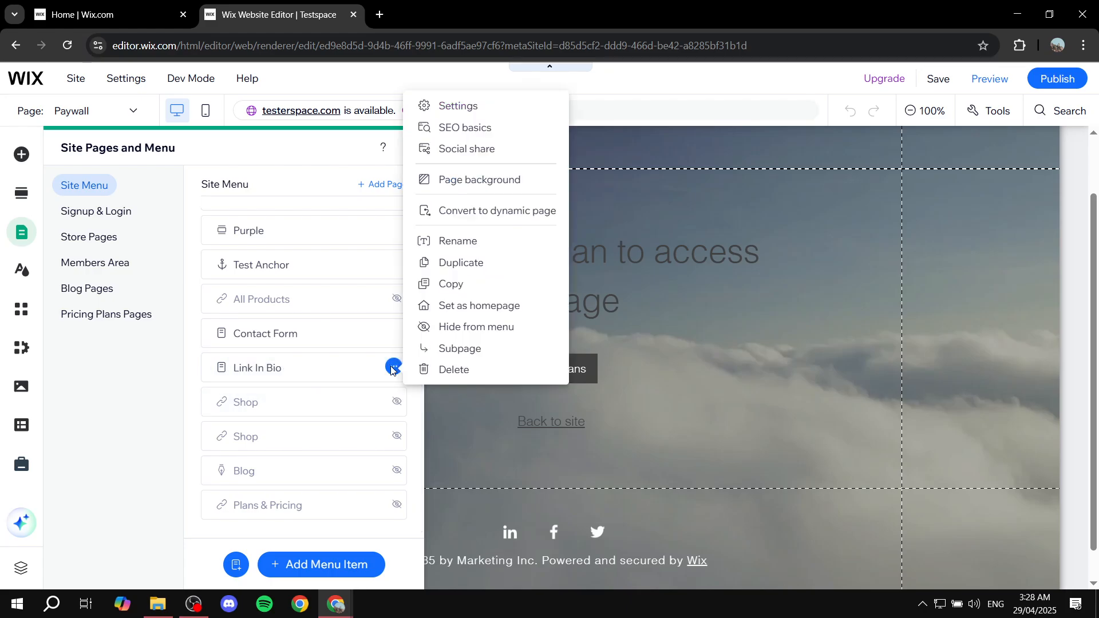
click(467, 109)
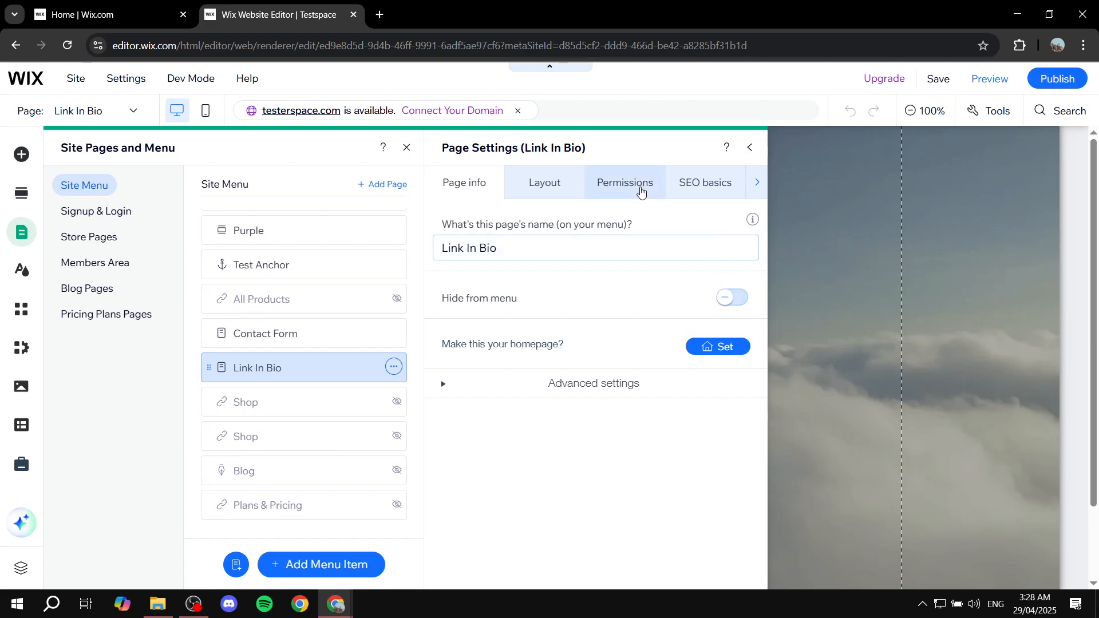
click(640, 190)
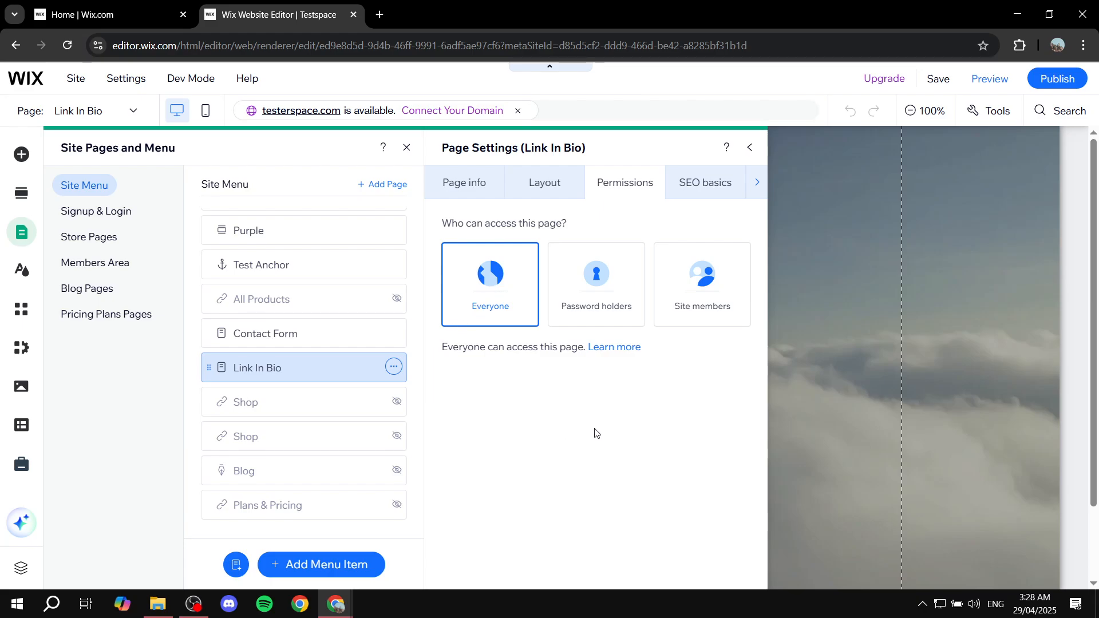
Step: Restrict the Link In Bio page to site members, allowing only specific members with plan subscriptions
click(691, 281)
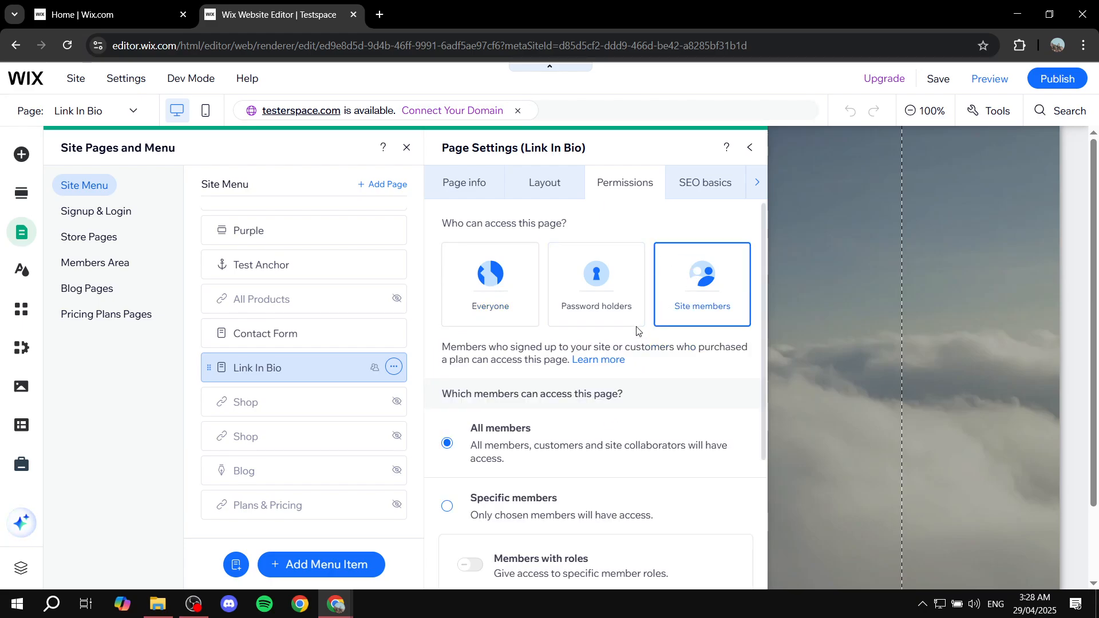
scroll(651, 275, down, 3)
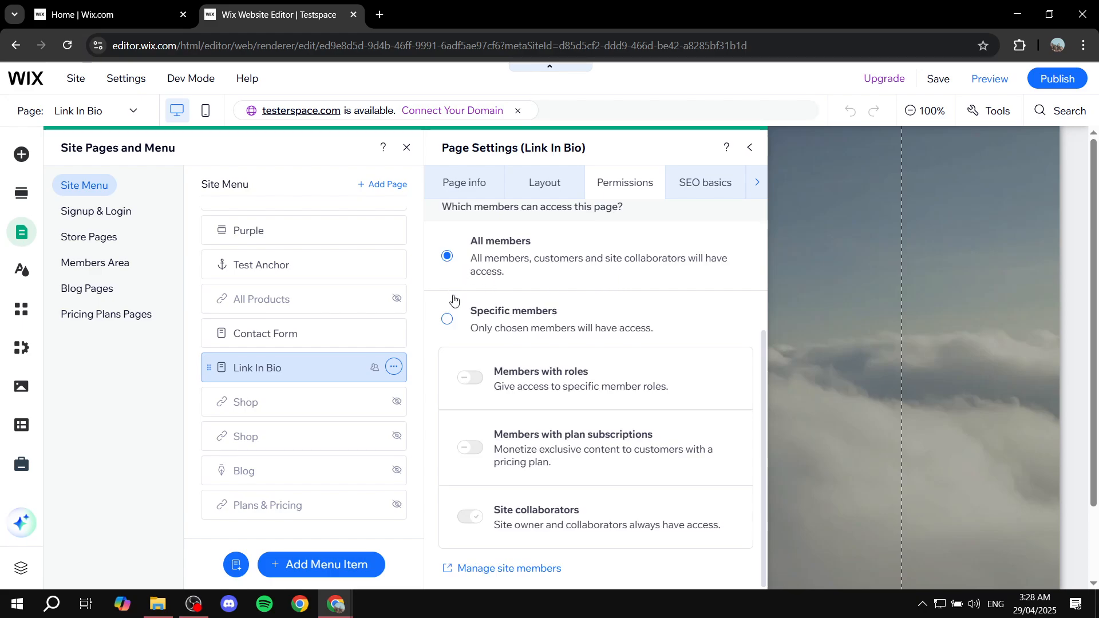
click(448, 324)
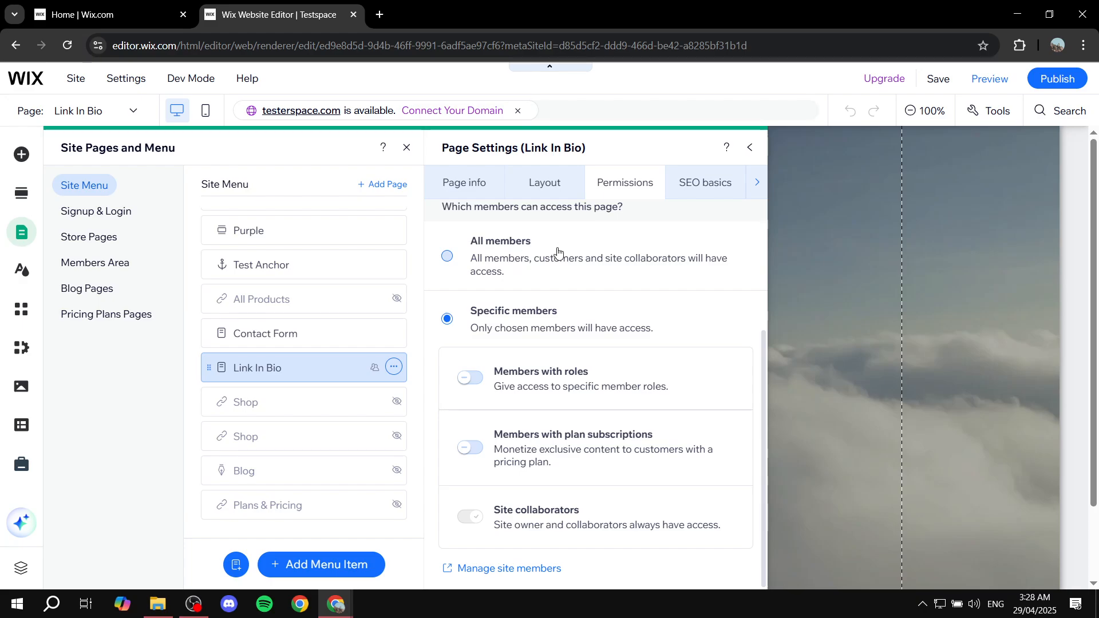
click(469, 452)
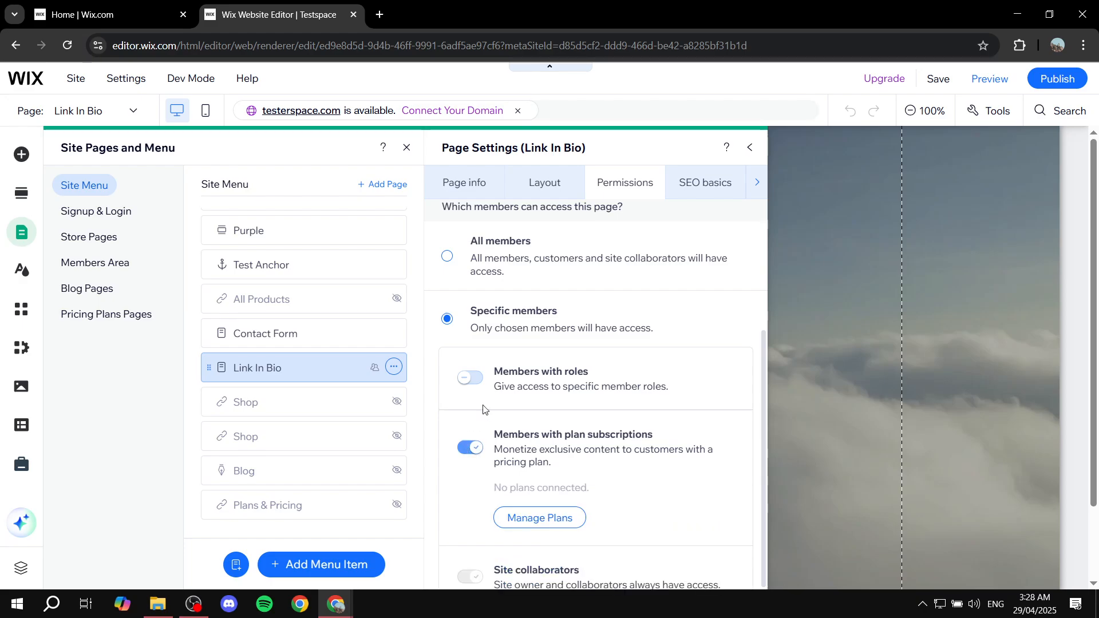
scroll(483, 408, down, 1)
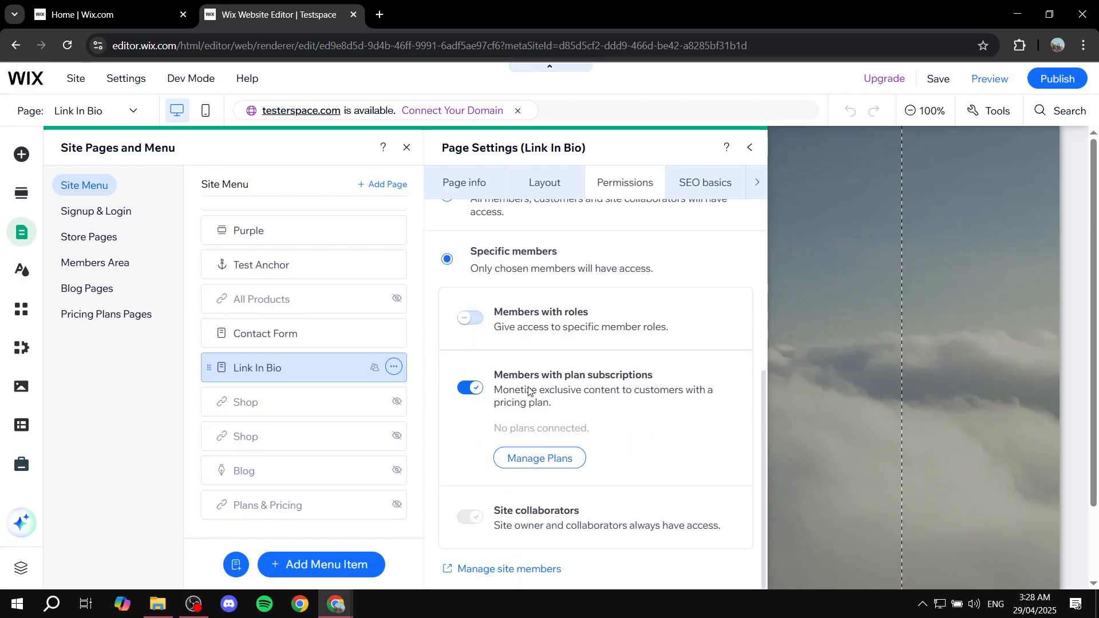
Step: Connect the Bronze Membership and Silver Membership plans to the Link In Bio page's plan-subscriber access
click(521, 461)
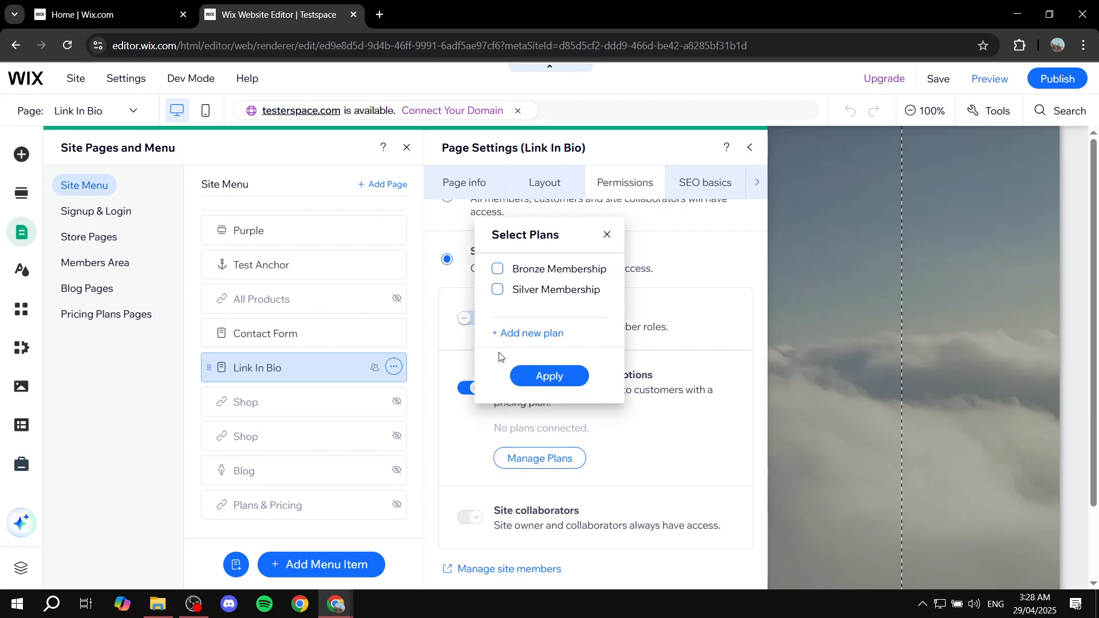
click(499, 290)
click(495, 270)
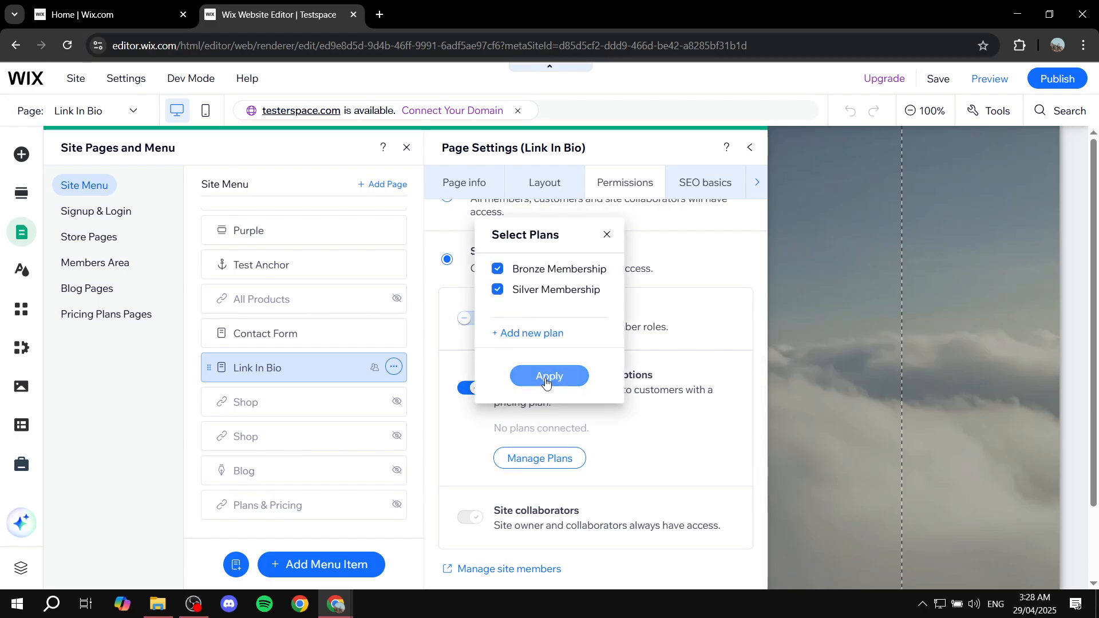
click(546, 376)
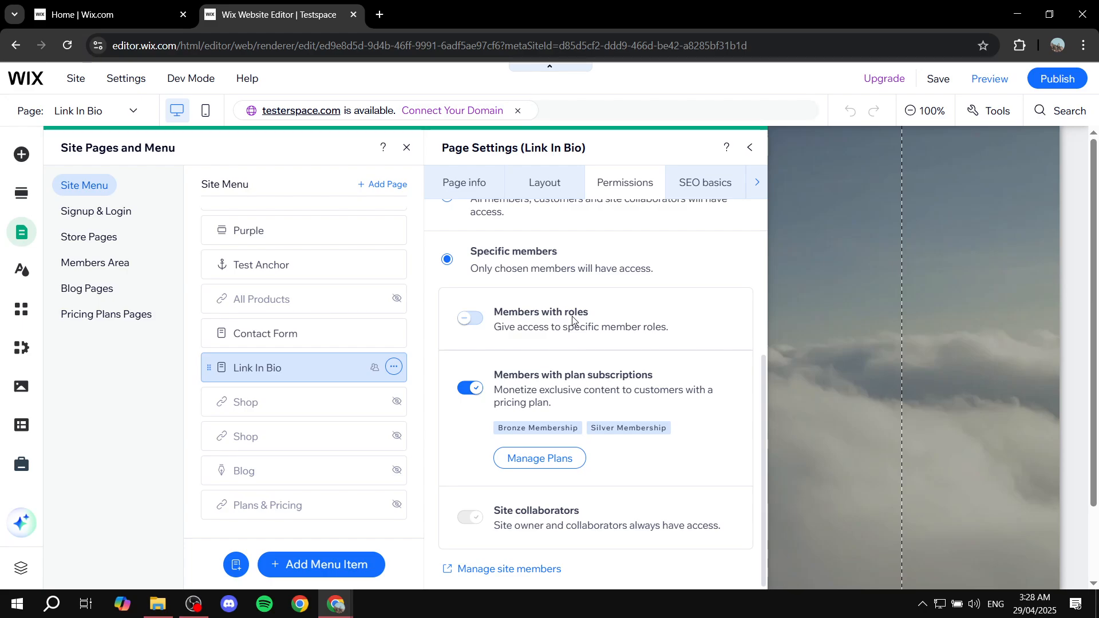
Step: Remove the Silver Membership plan from the plans that grant access to the Link In Bio page
click(540, 458)
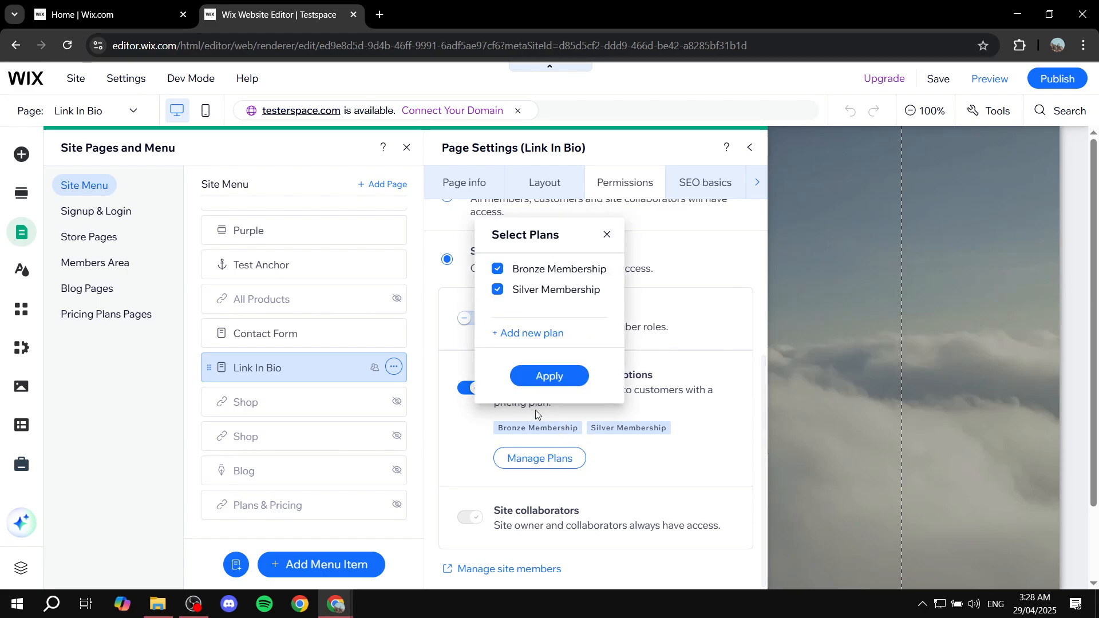
click(498, 290)
click(550, 375)
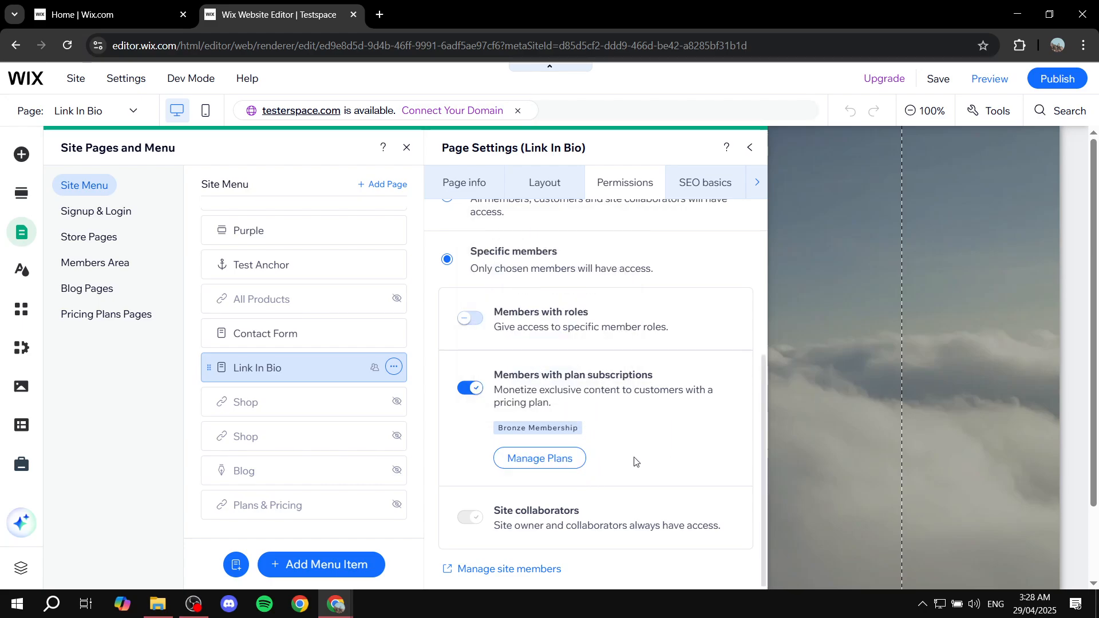
Step: Include Silver Membership again in the Link In Bio page's permitted plans, and close the page settings and site pages menu
click(558, 458)
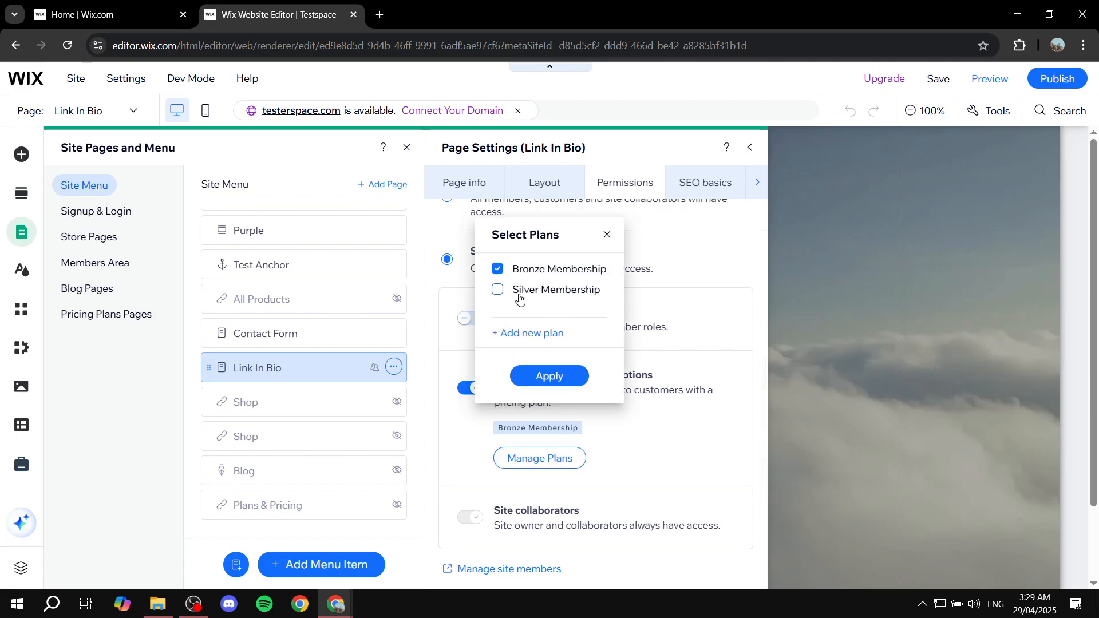
click(497, 290)
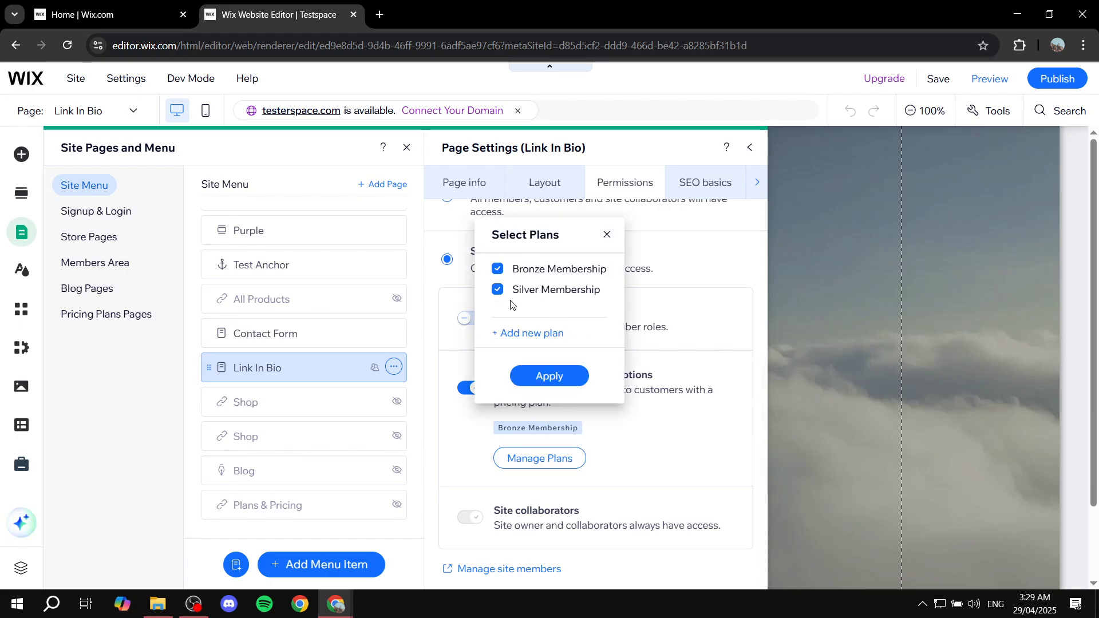
click(558, 375)
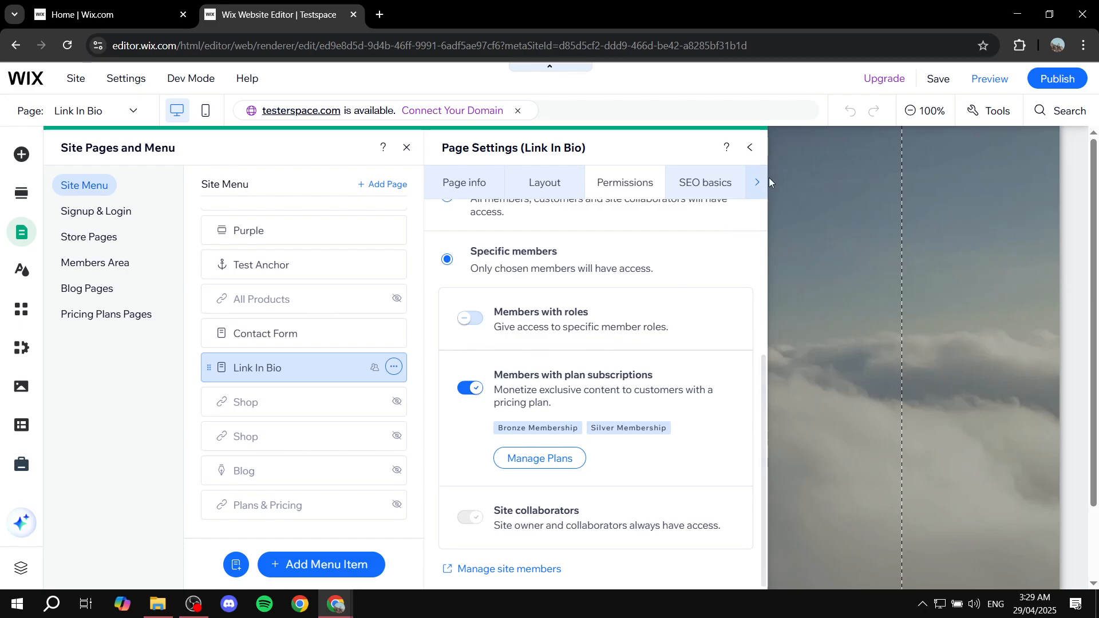
click(749, 149)
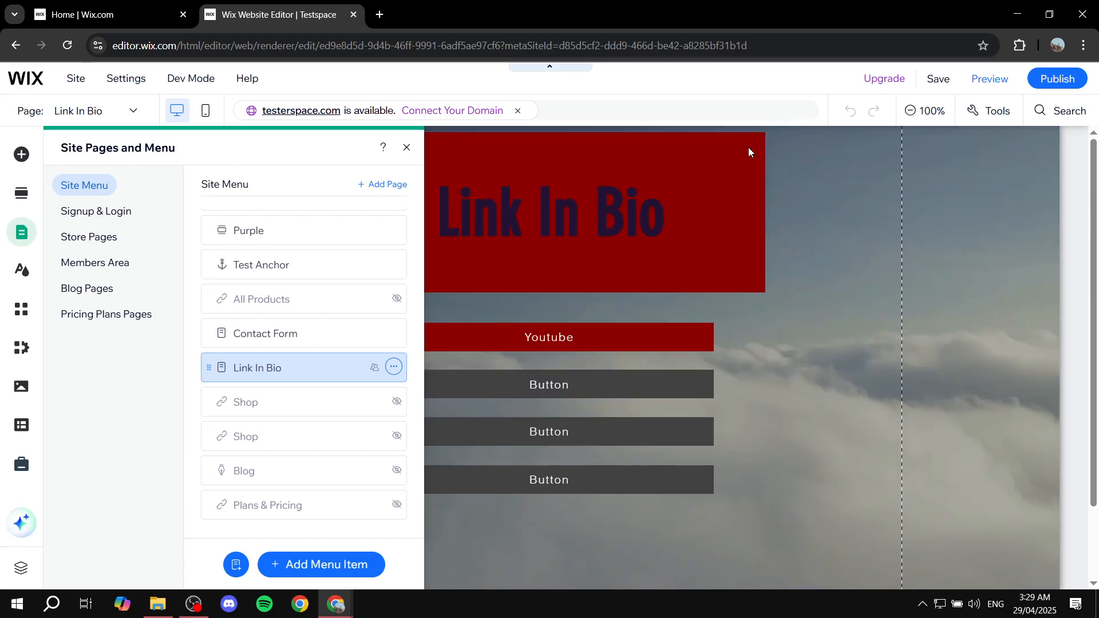
click(409, 150)
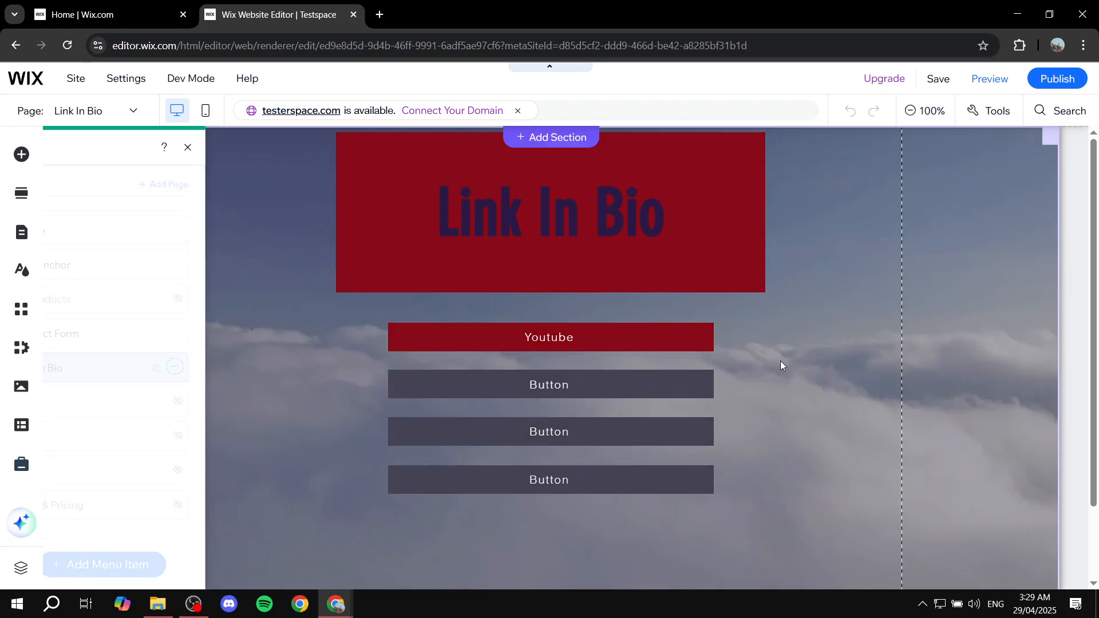